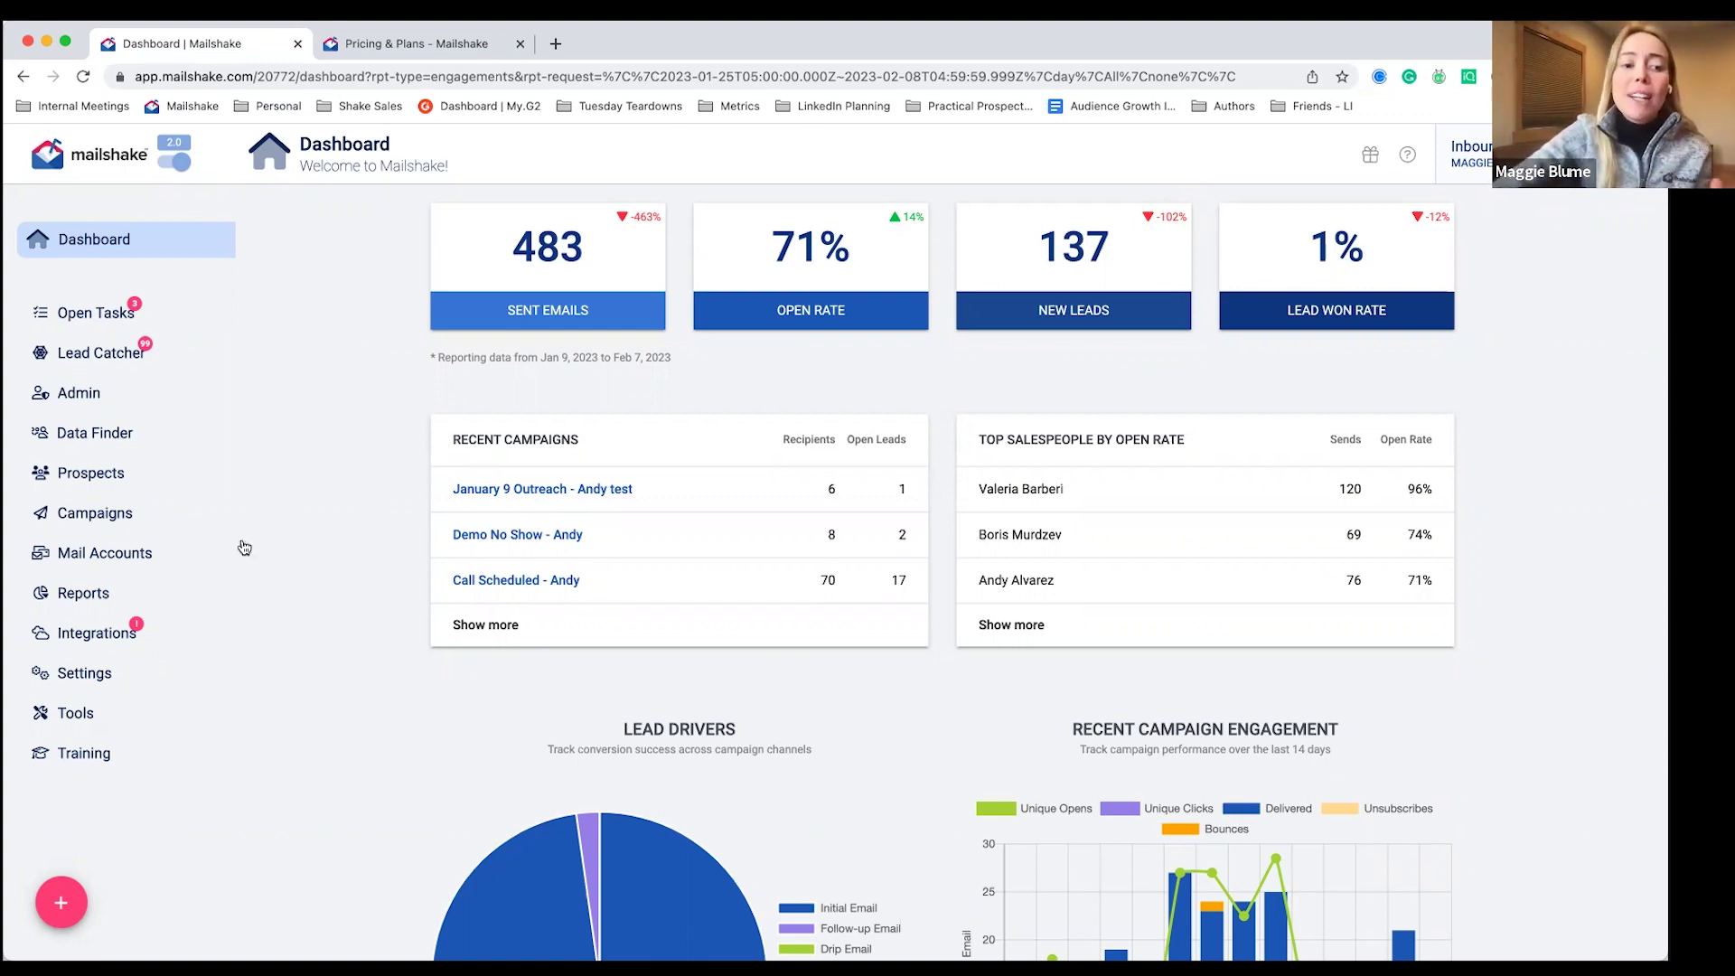
- Open the HR managers SE campaign from Campaigns and view its Sequence
click(212, 513)
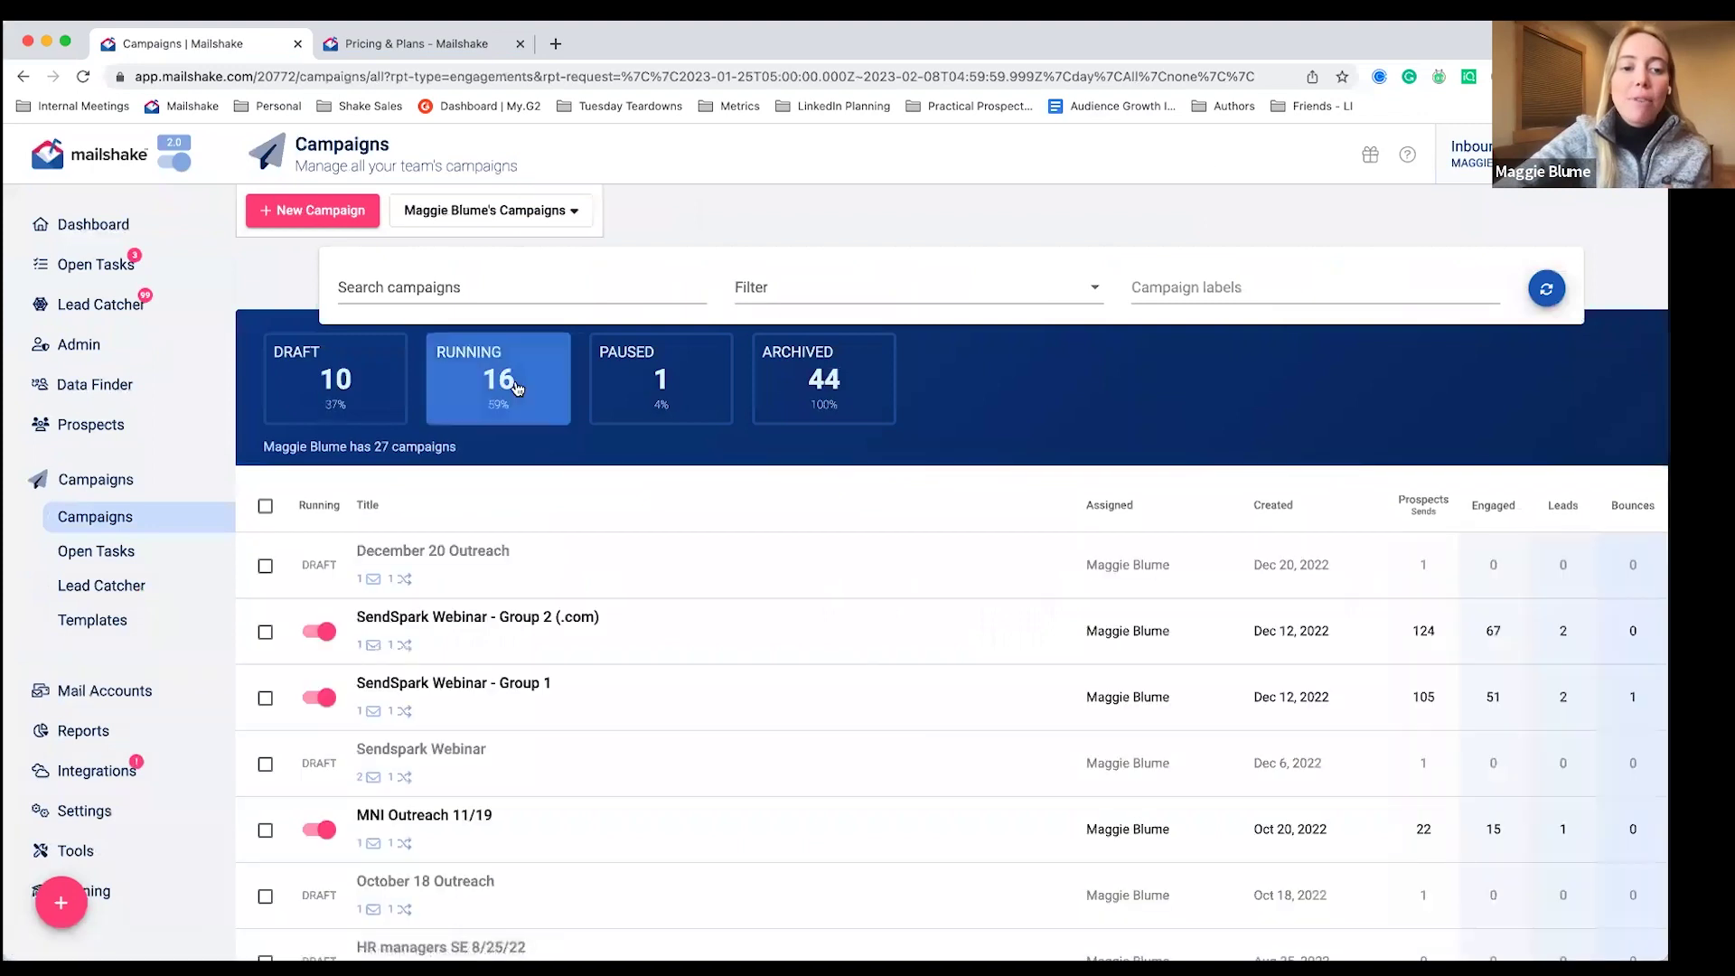
scroll(685, 818, down, 3)
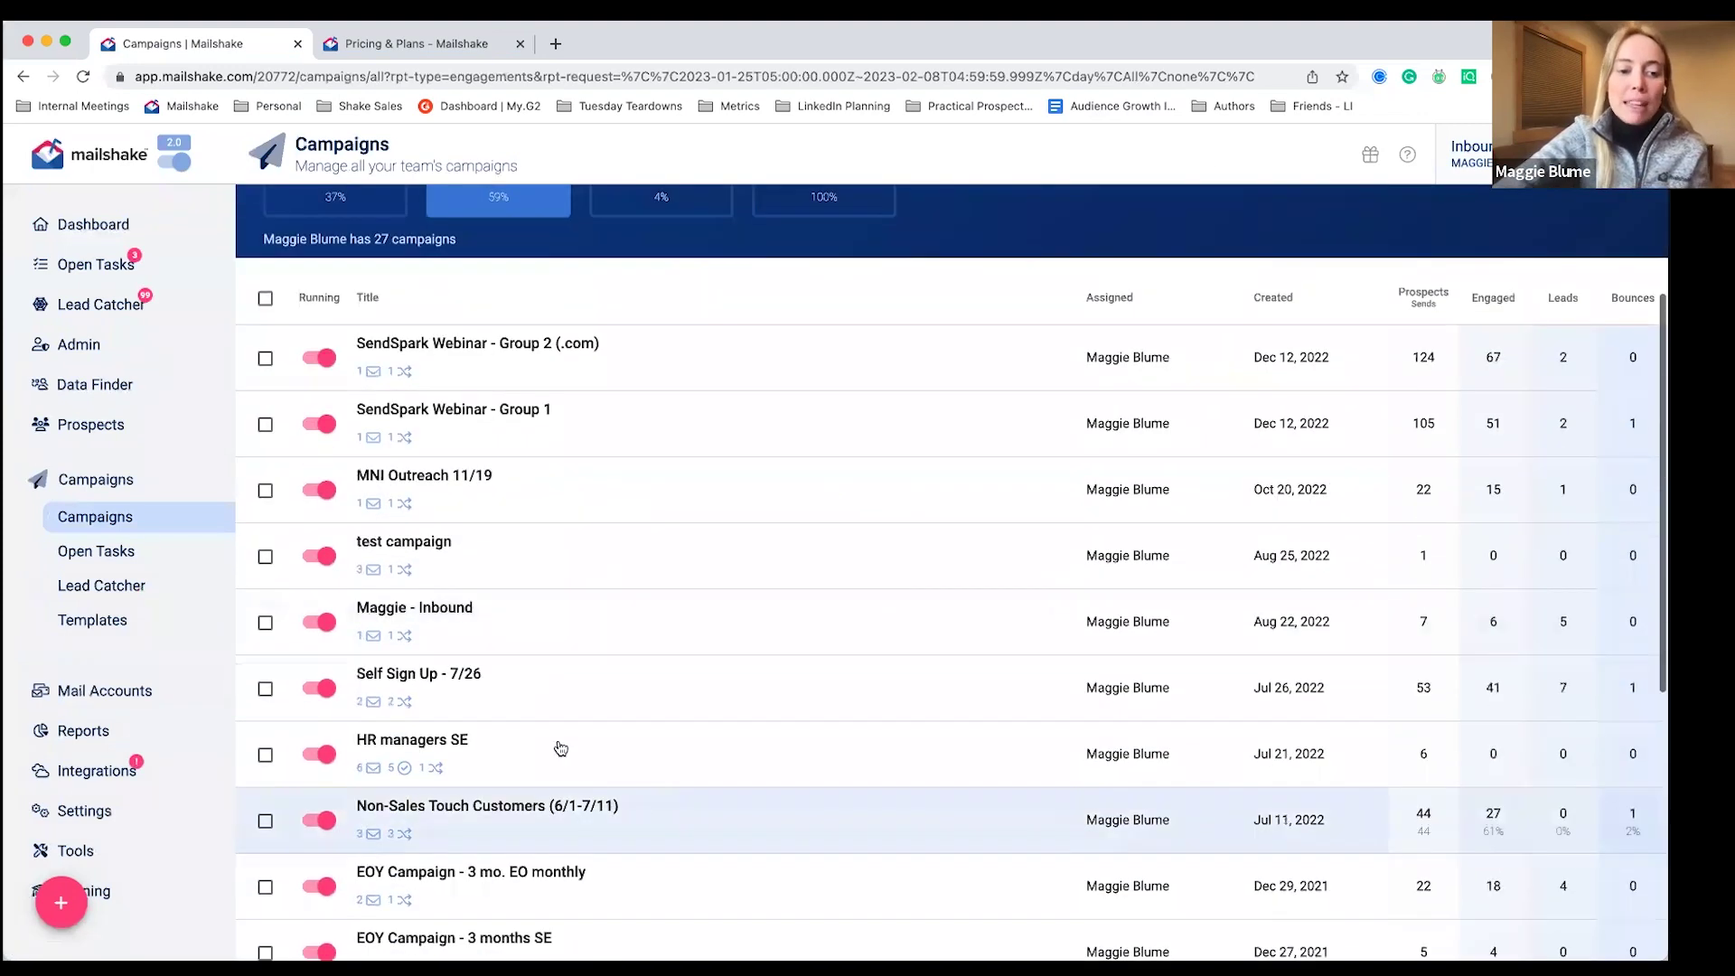
click(561, 747)
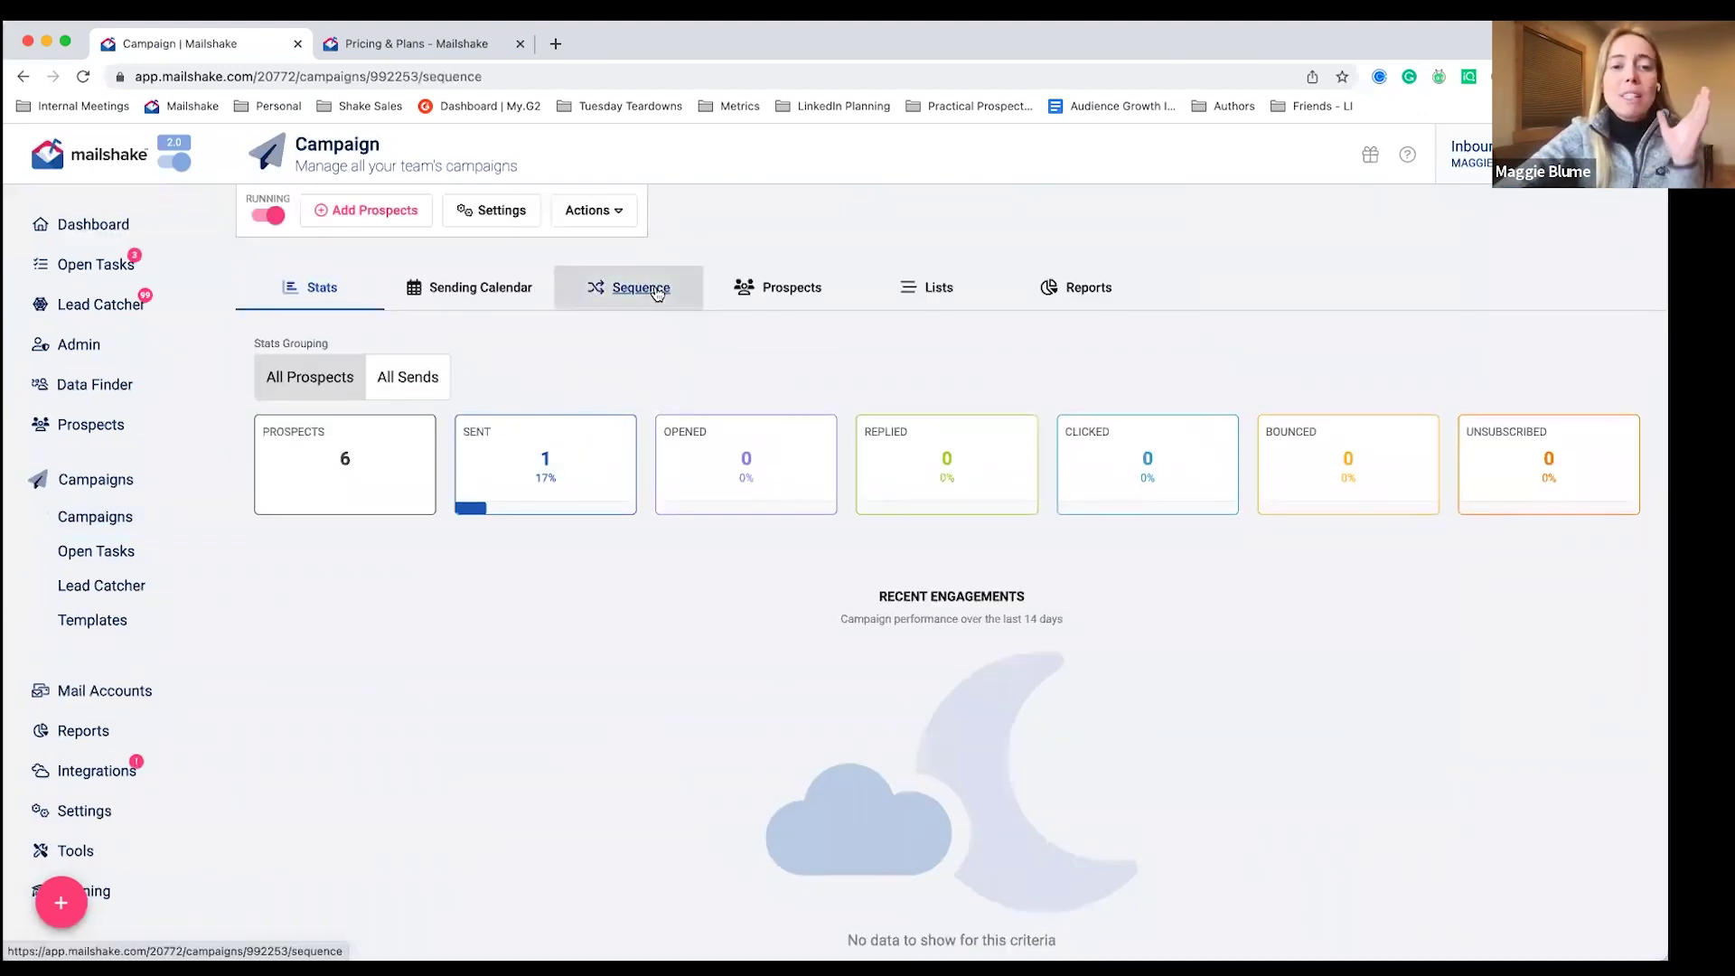
click(639, 287)
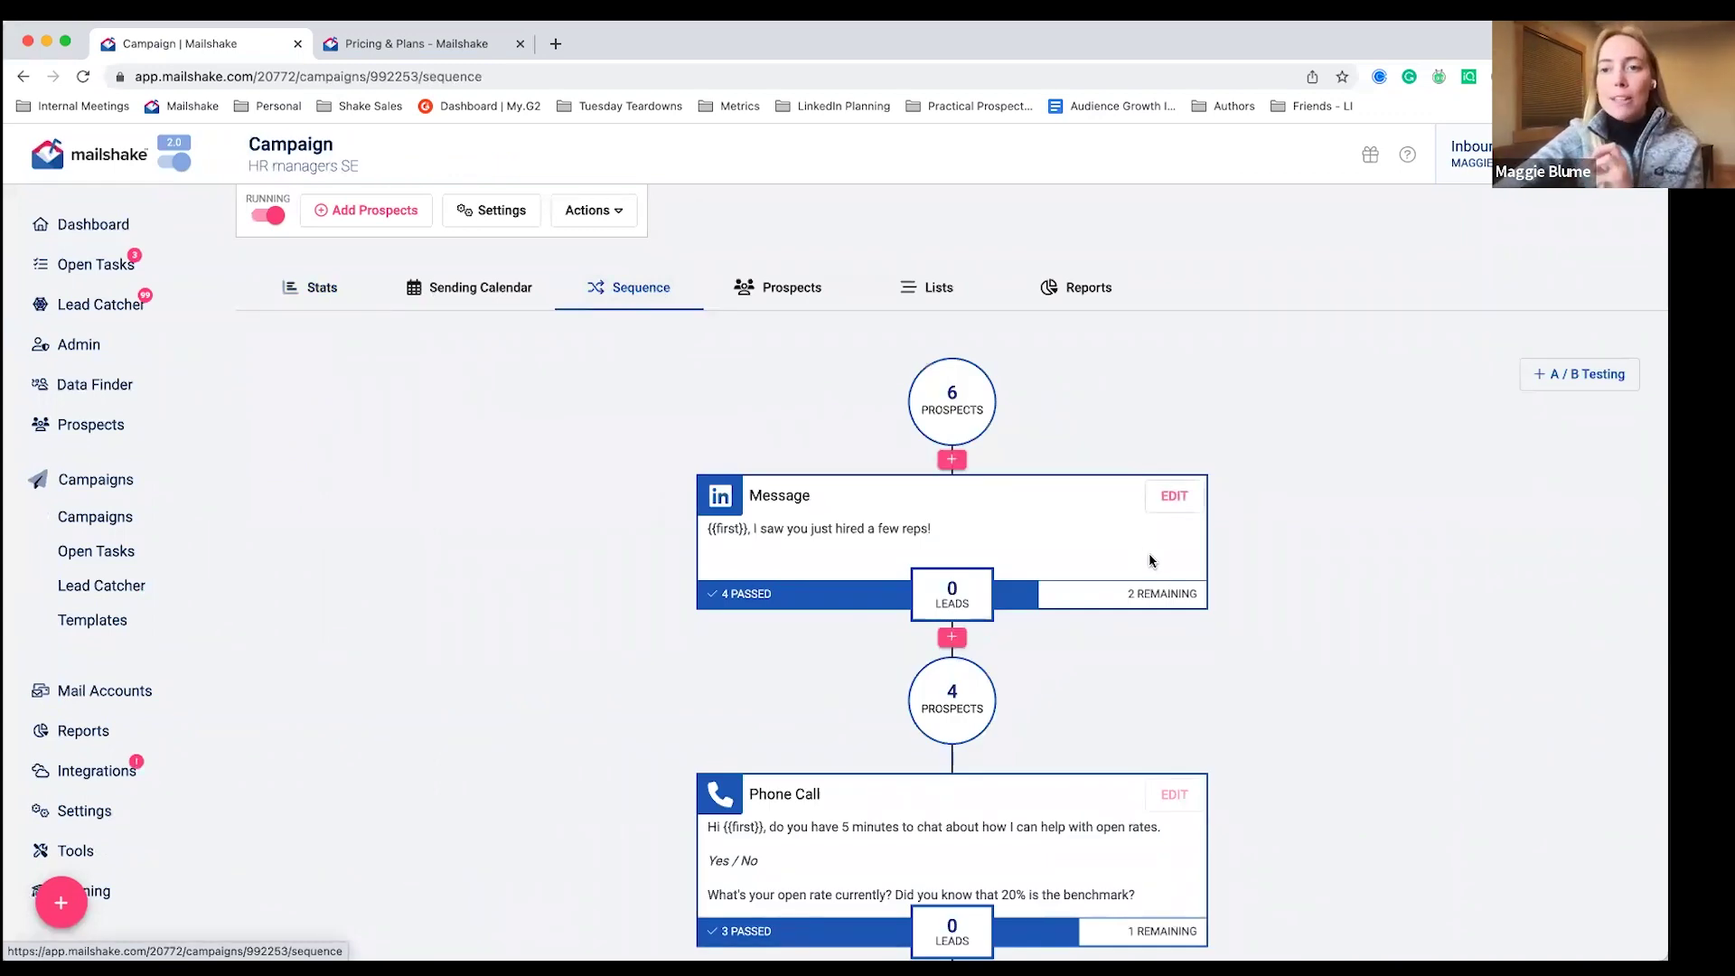
scroll(1248, 539, down, 1)
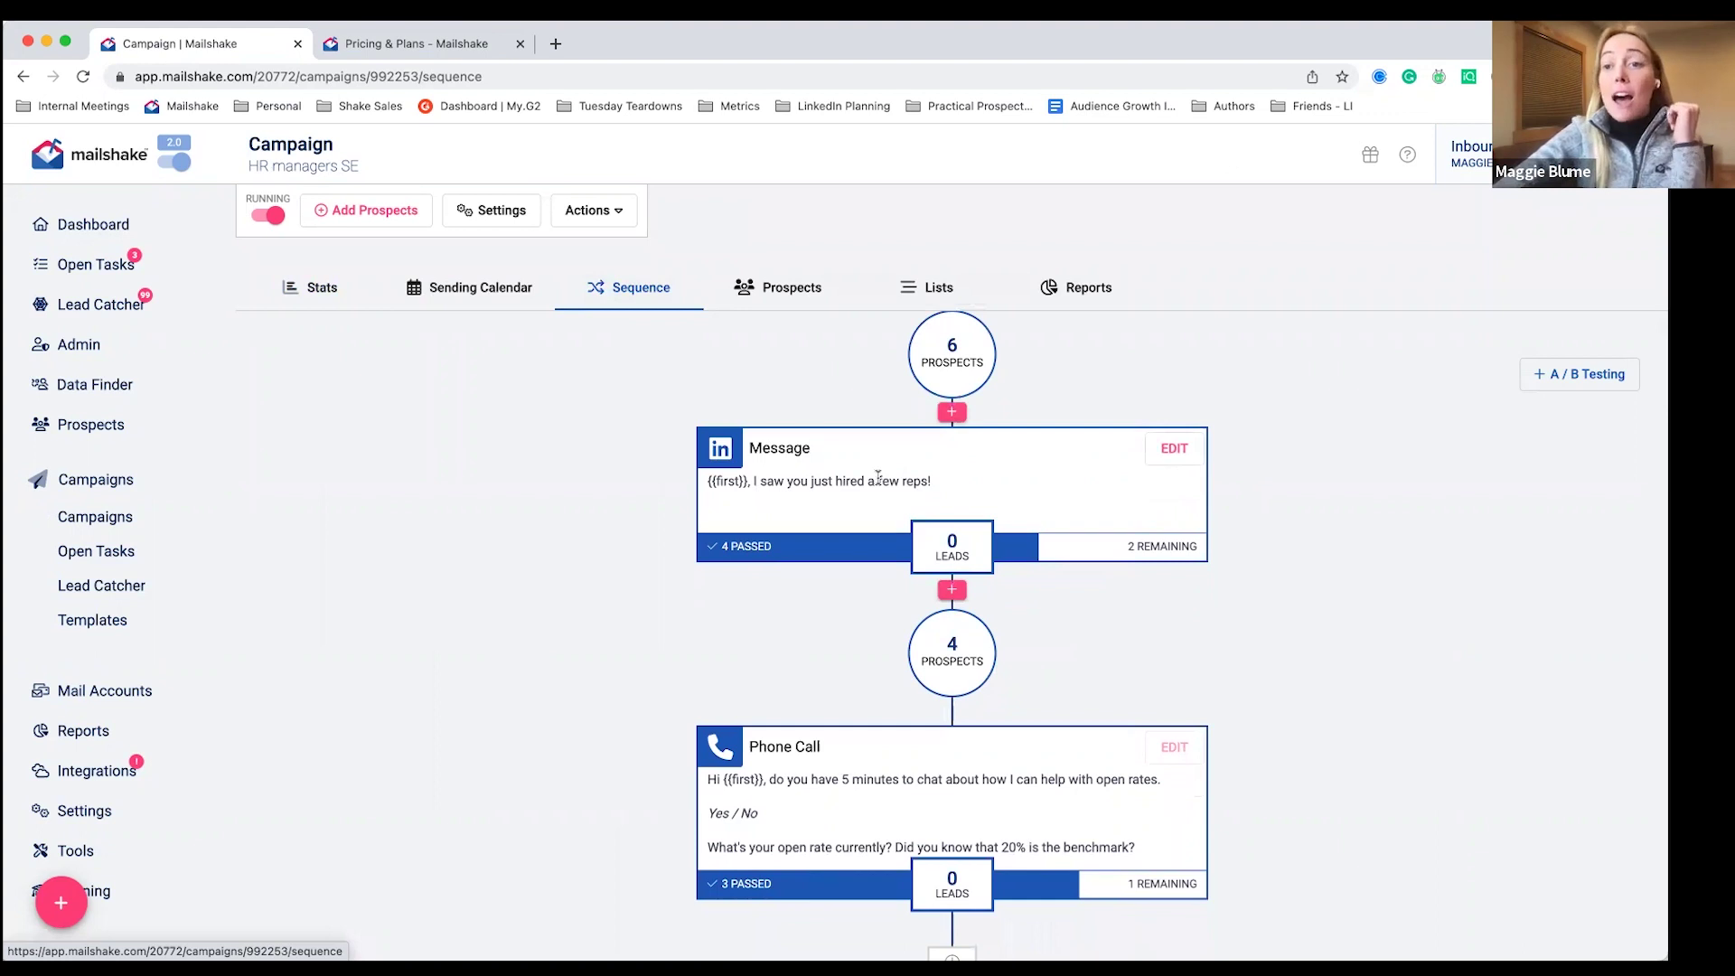
scroll(878, 476, down, 15)
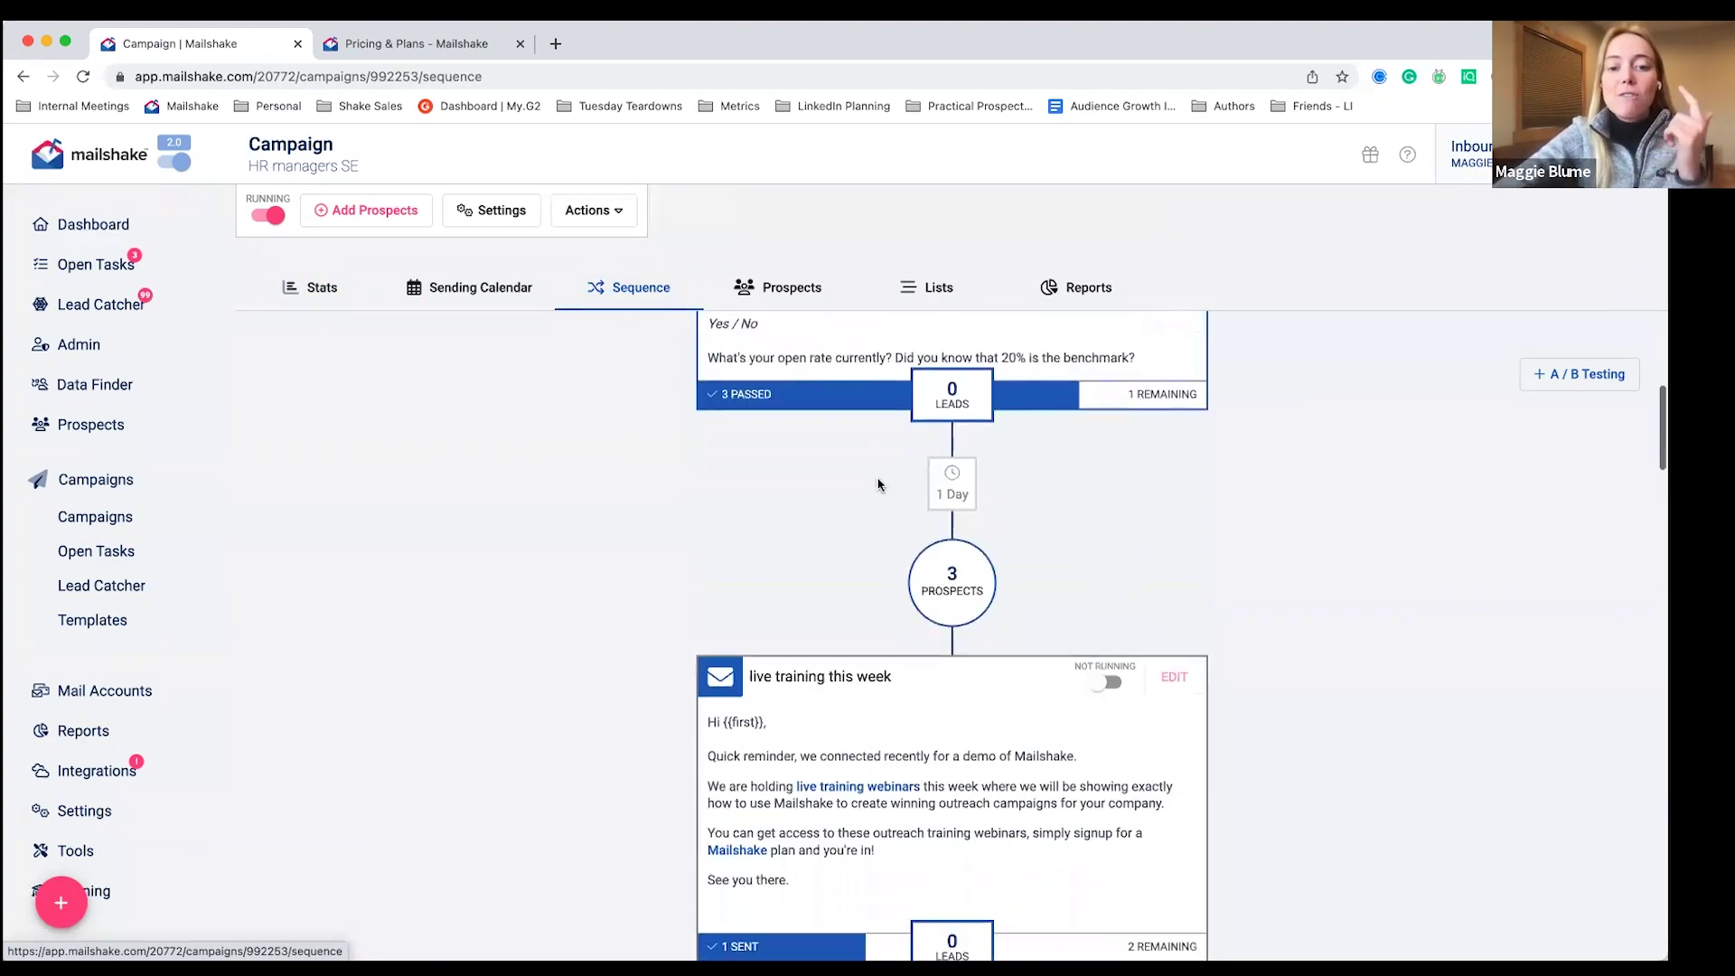
- Highlight the {{first}} greeting placeholder and scroll through the remaining sequence steps
drag(714, 359, 783, 365)
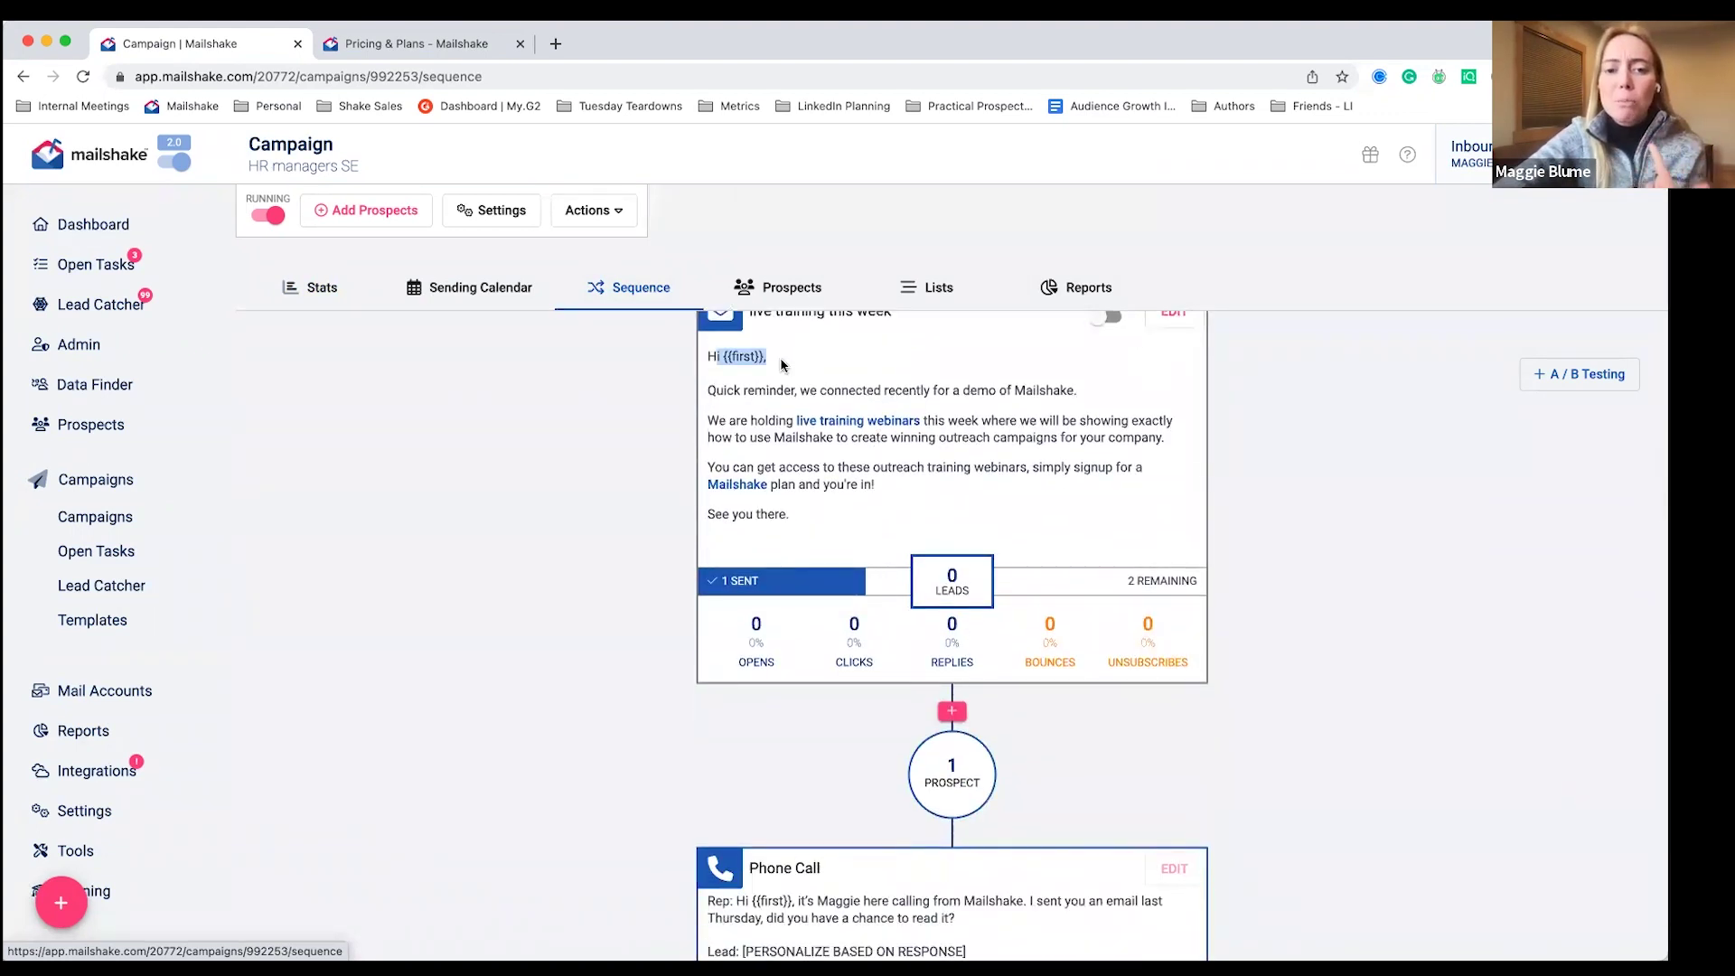
click(976, 407)
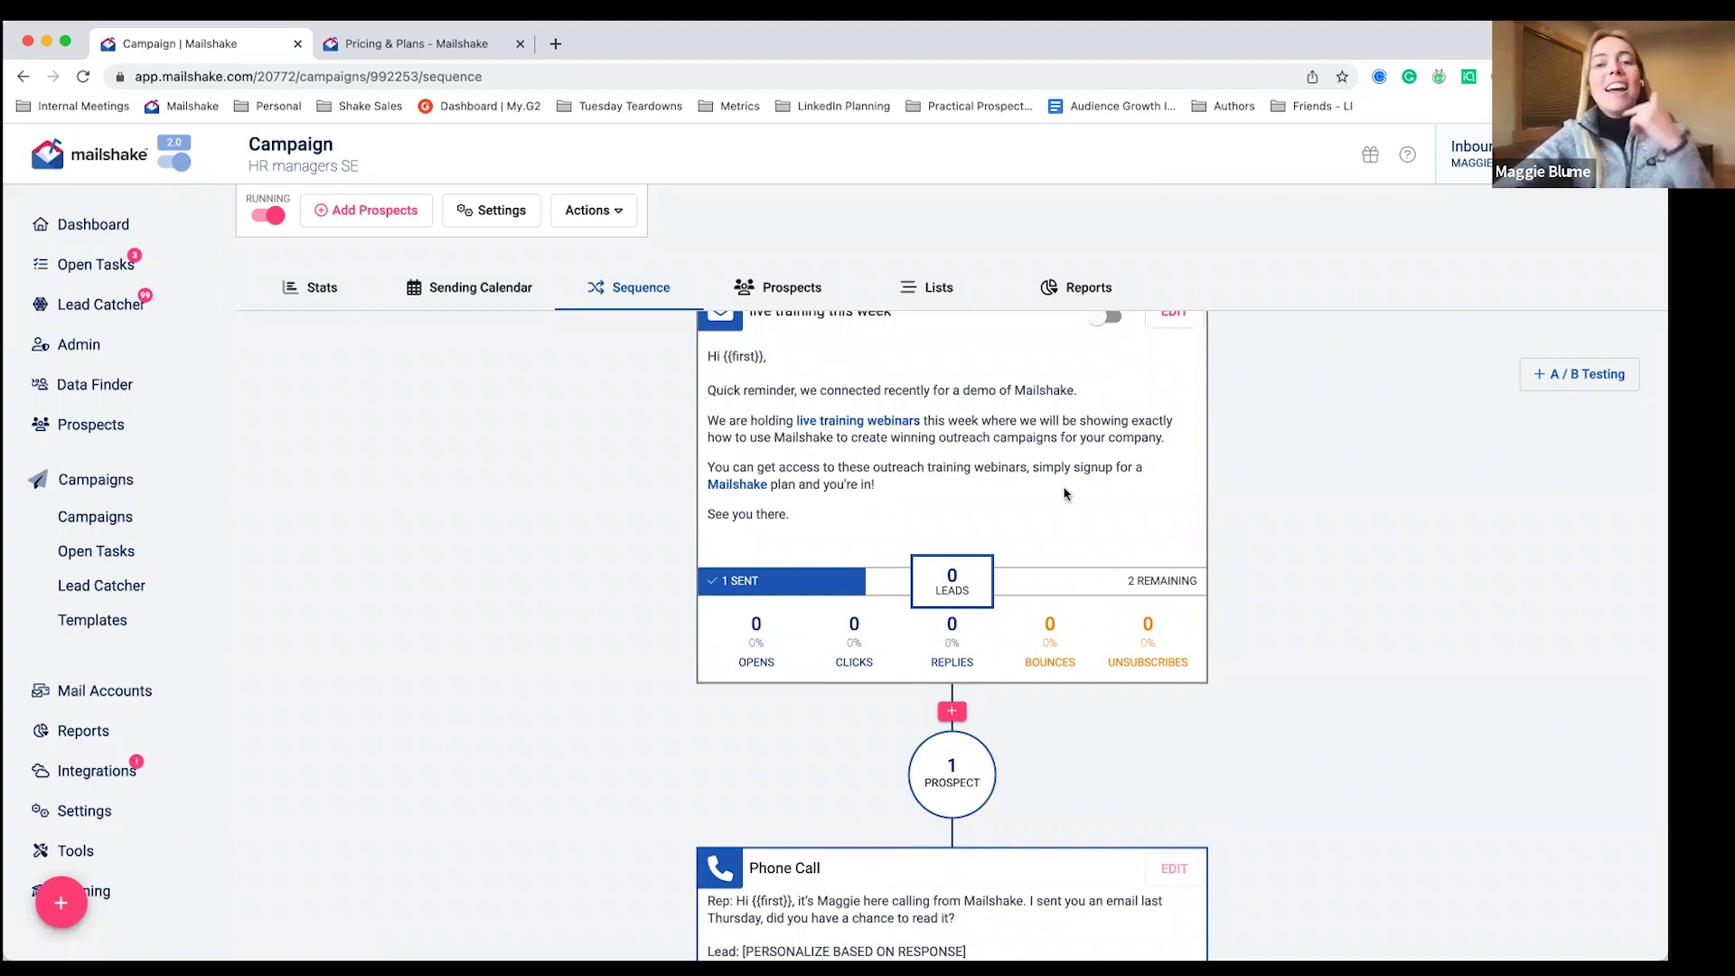
scroll(1064, 493, down, 20)
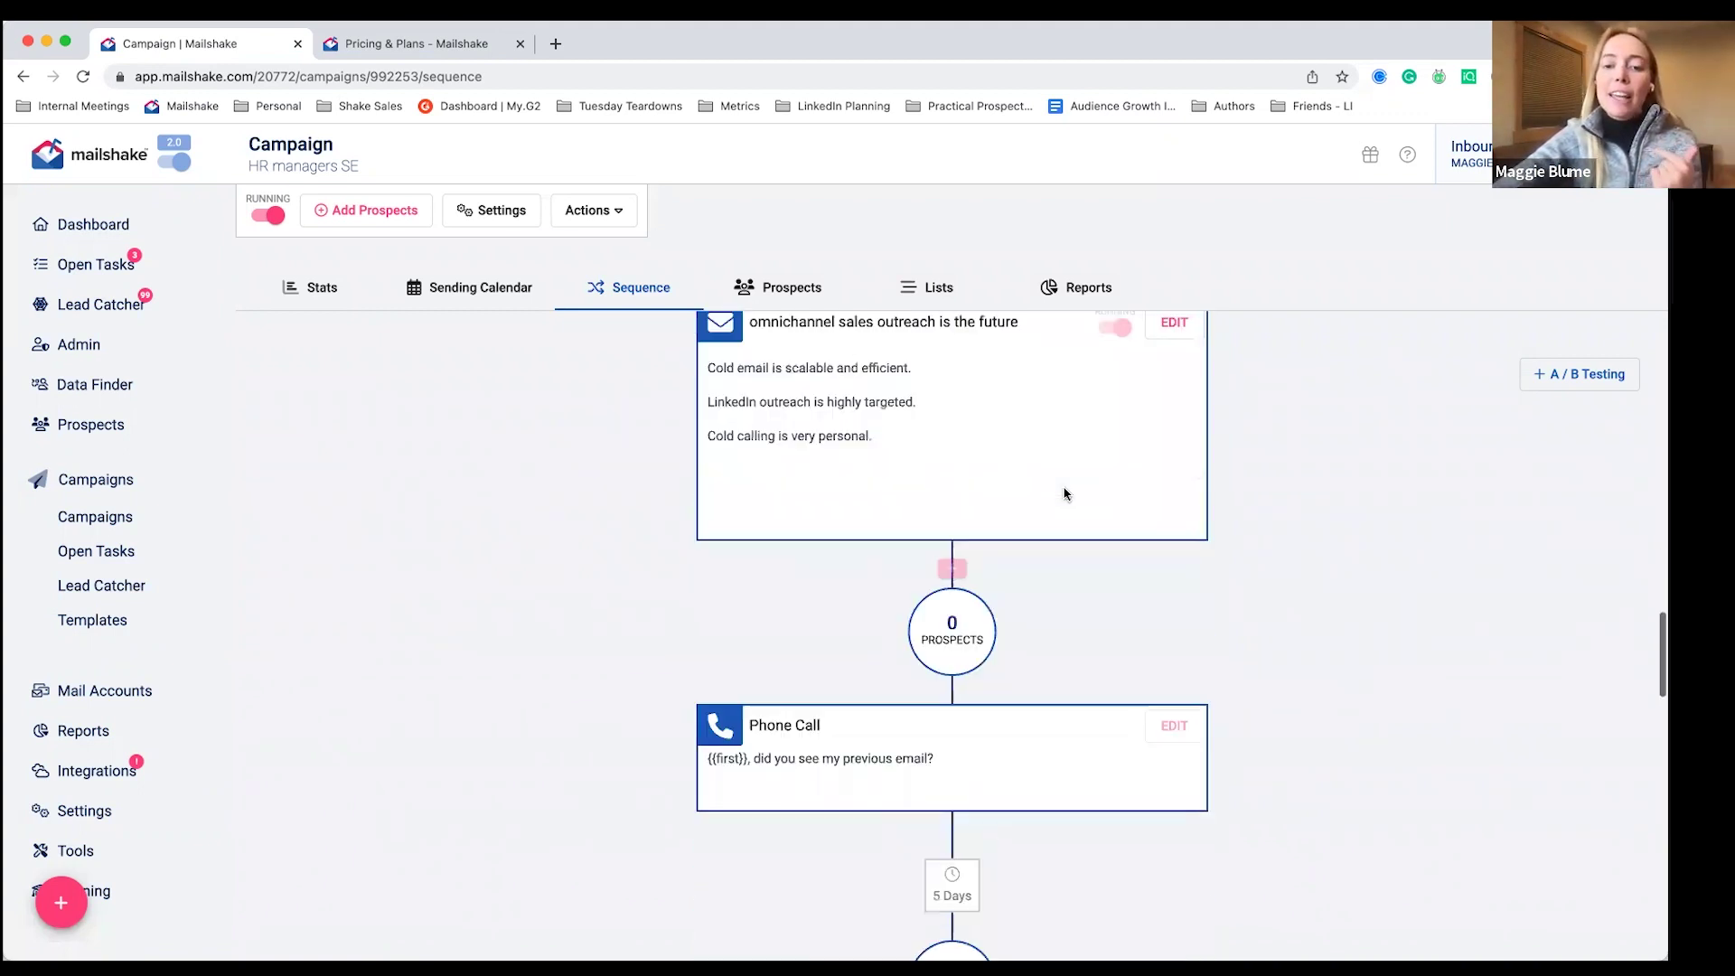
scroll(1065, 494, down, 5)
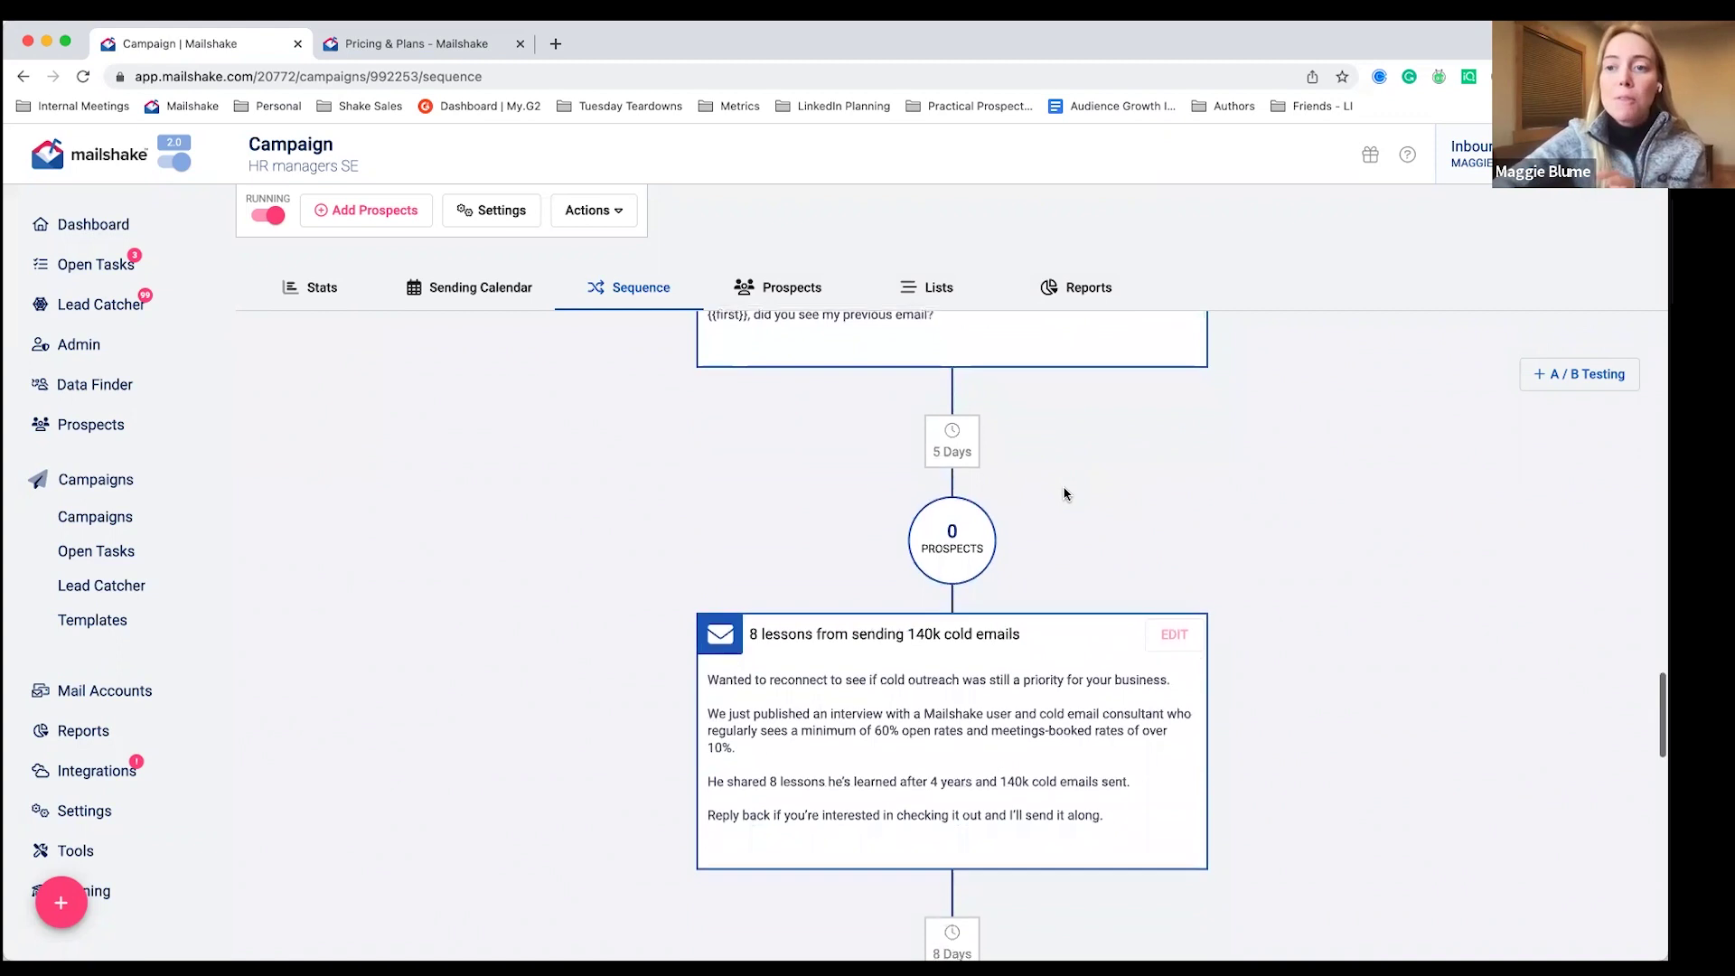
scroll(1065, 494, down, 3)
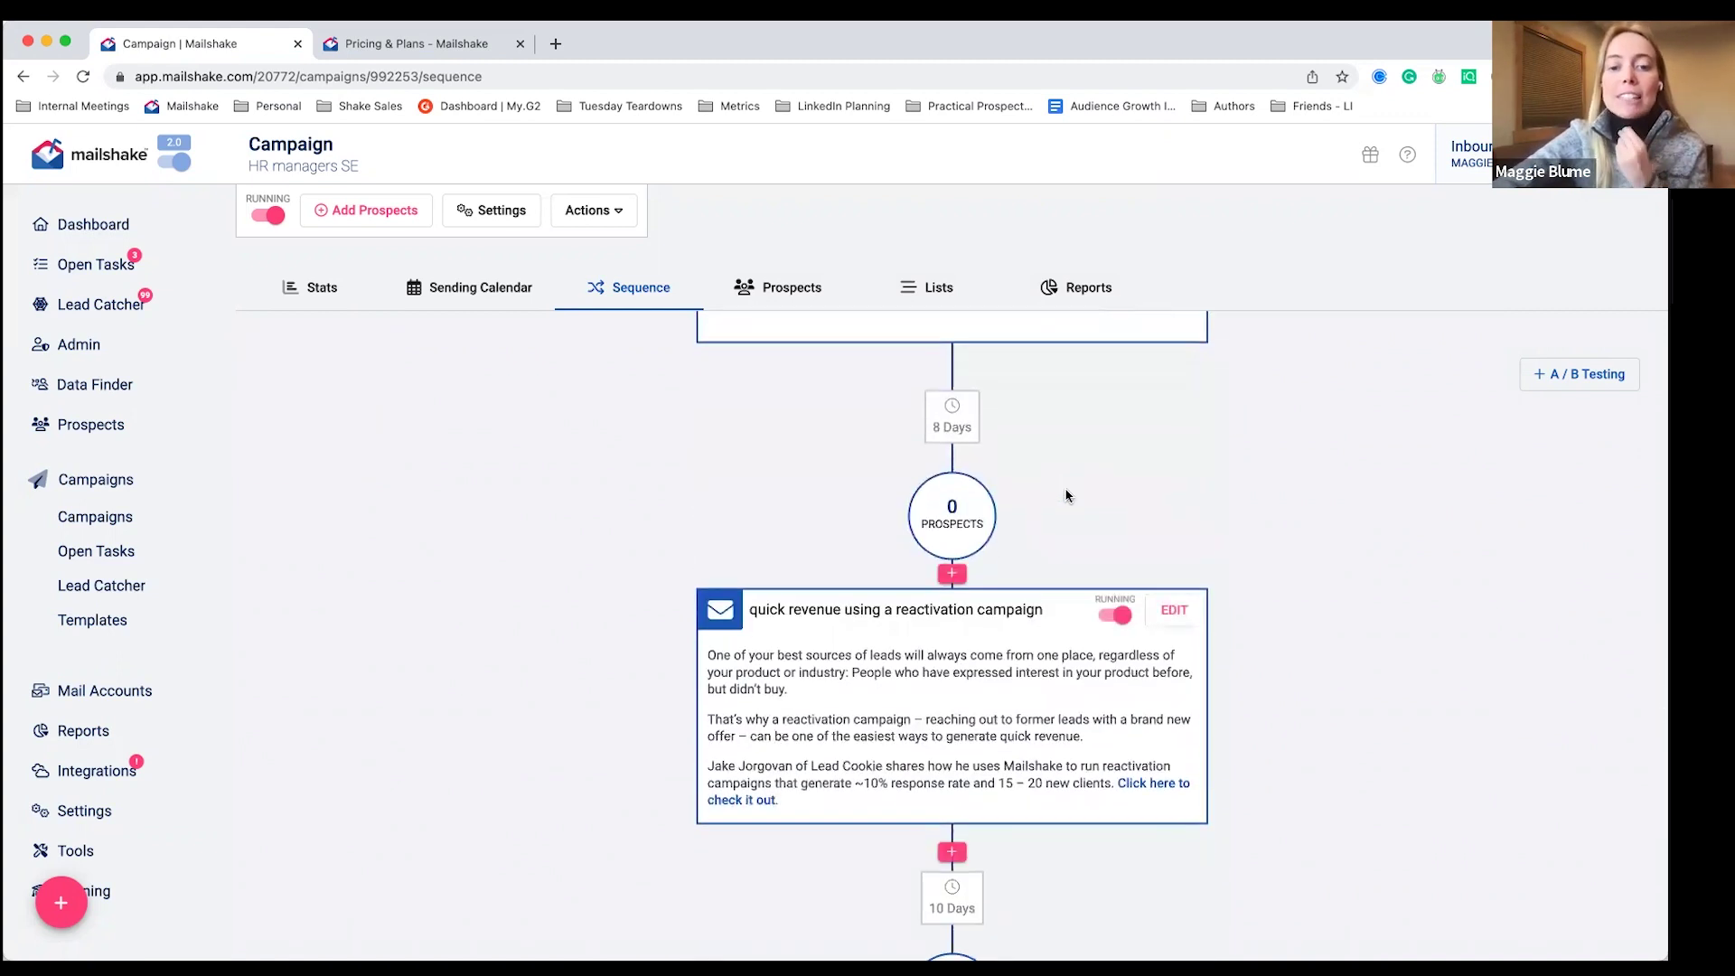
scroll(1066, 495, down, 7)
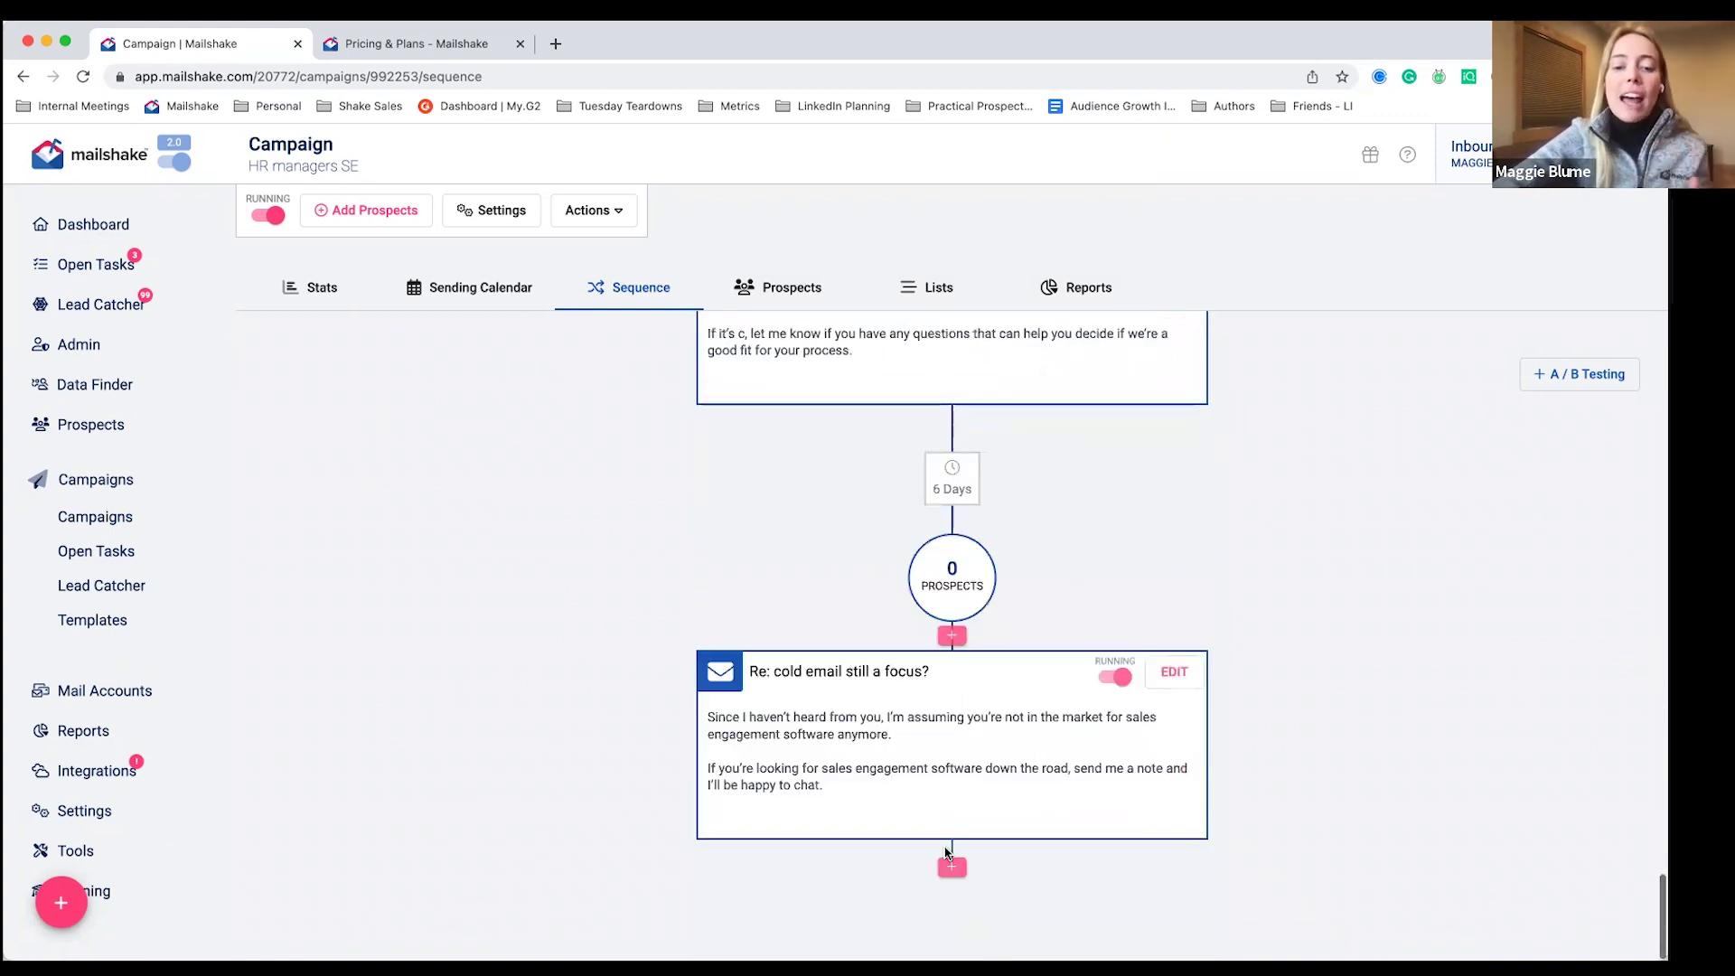
- Start adding a LinkedIn step after the last email, cancel it, and scroll back up
click(952, 859)
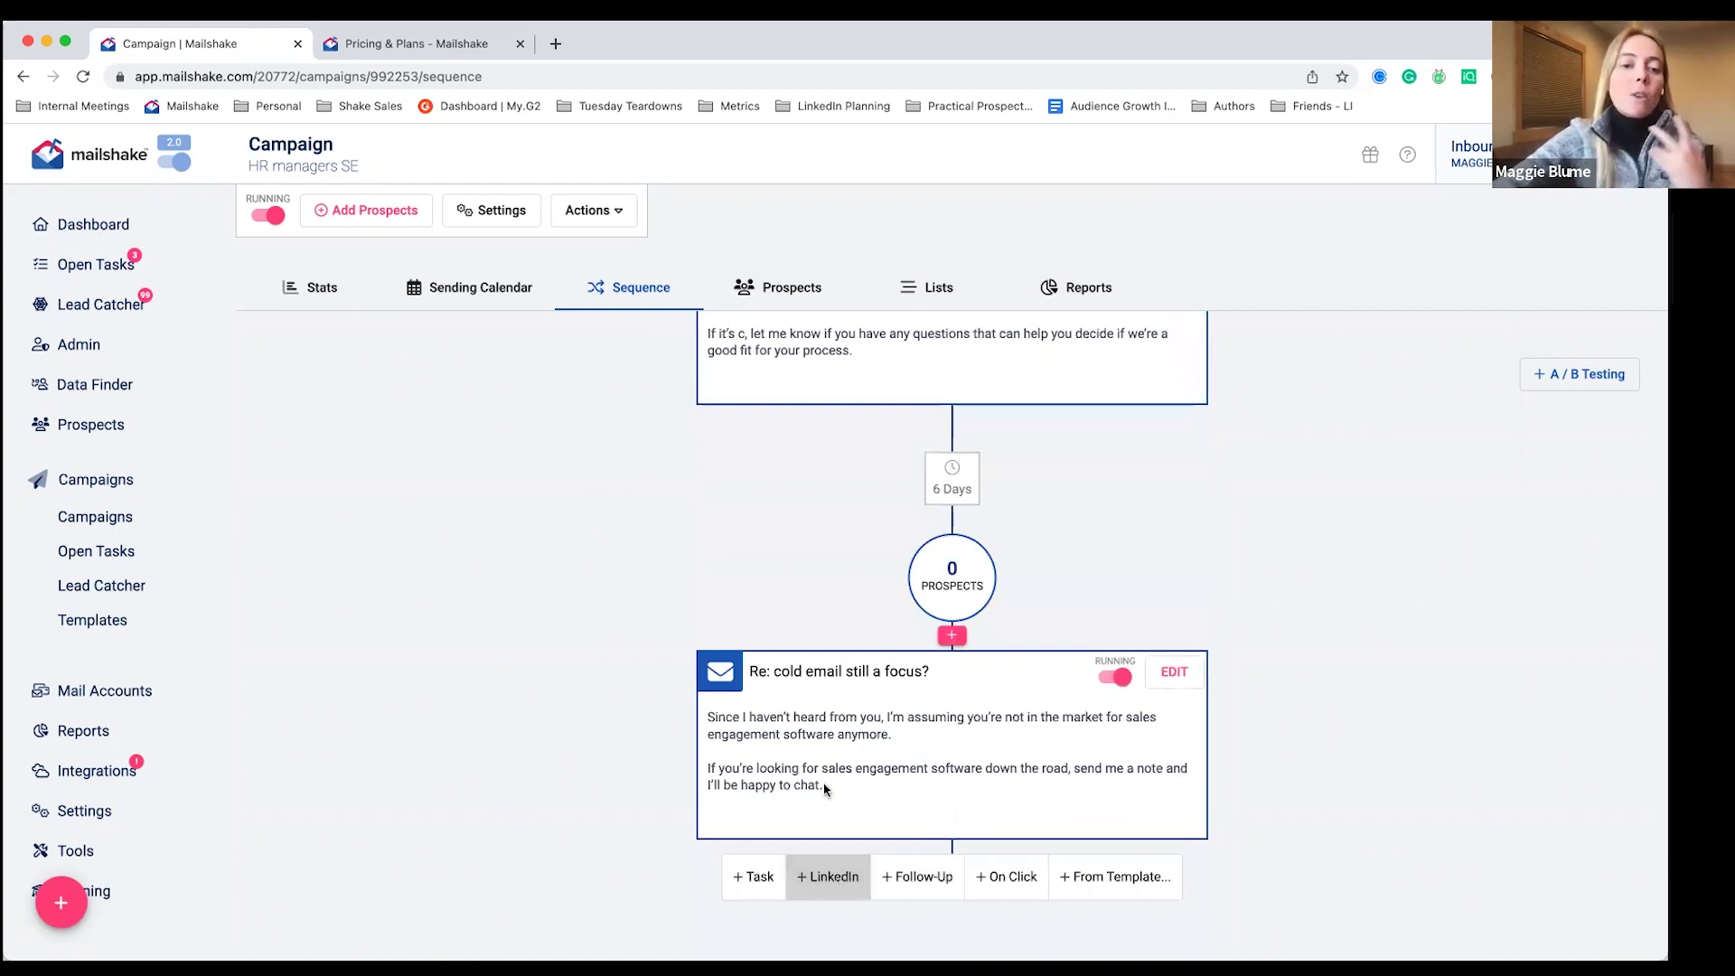
click(831, 879)
click(697, 845)
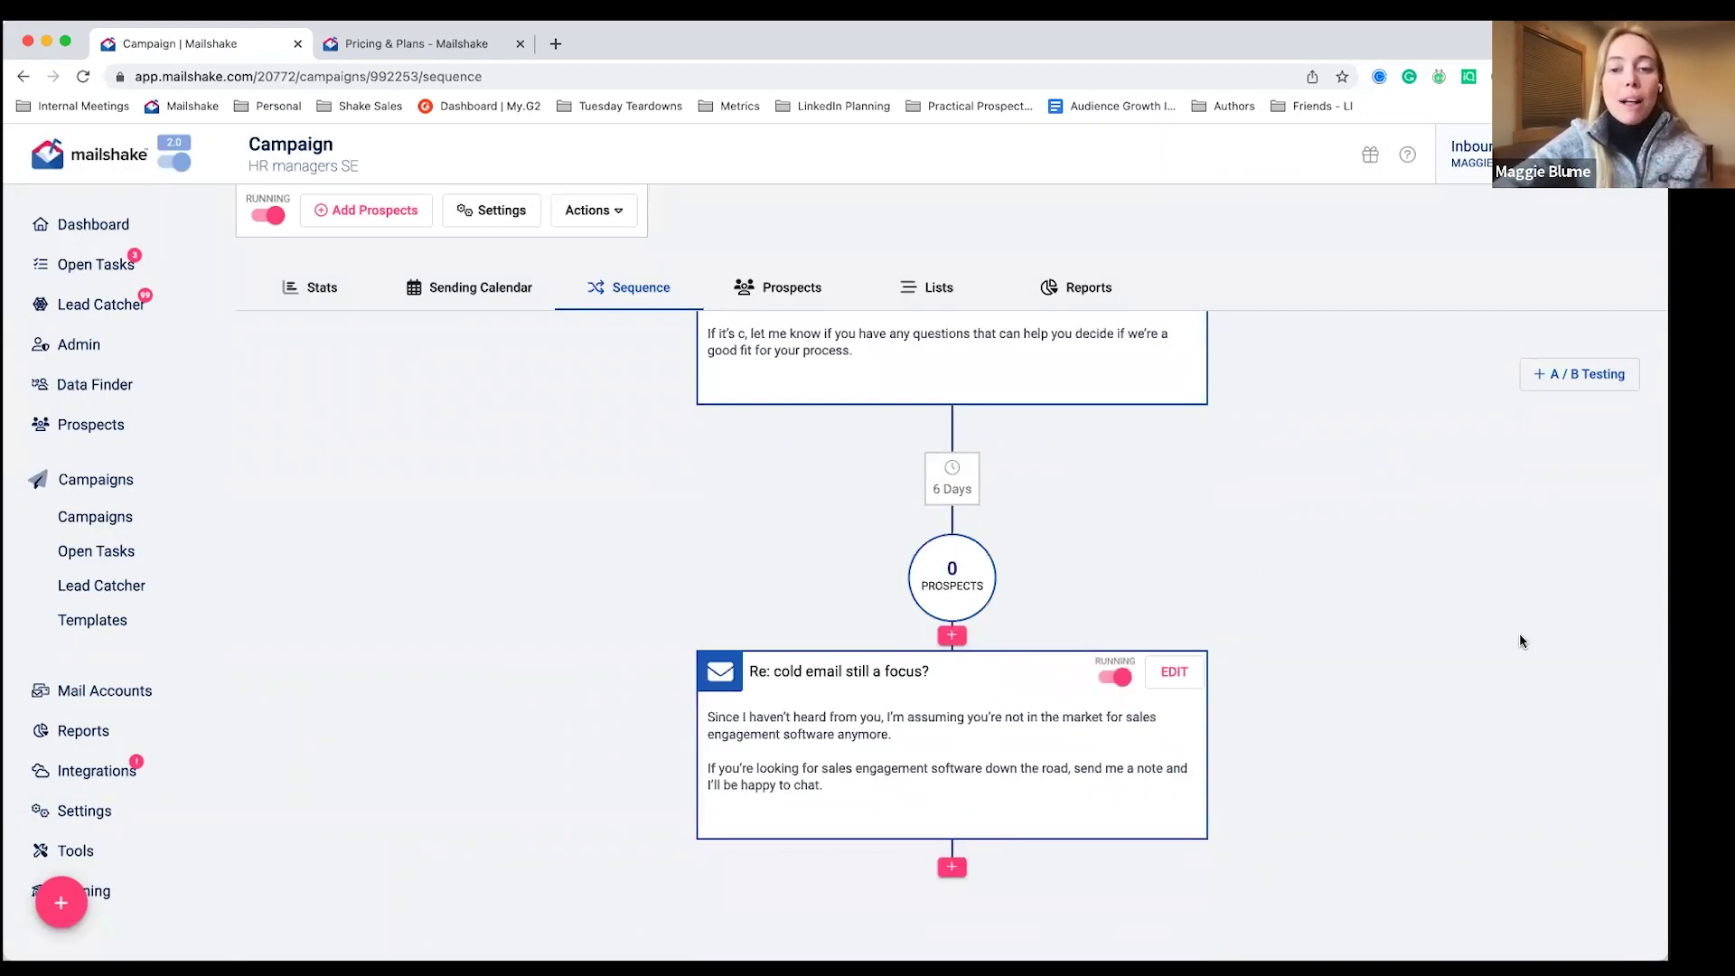
scroll(1522, 640, up, 10)
scroll(1522, 641, up, 5)
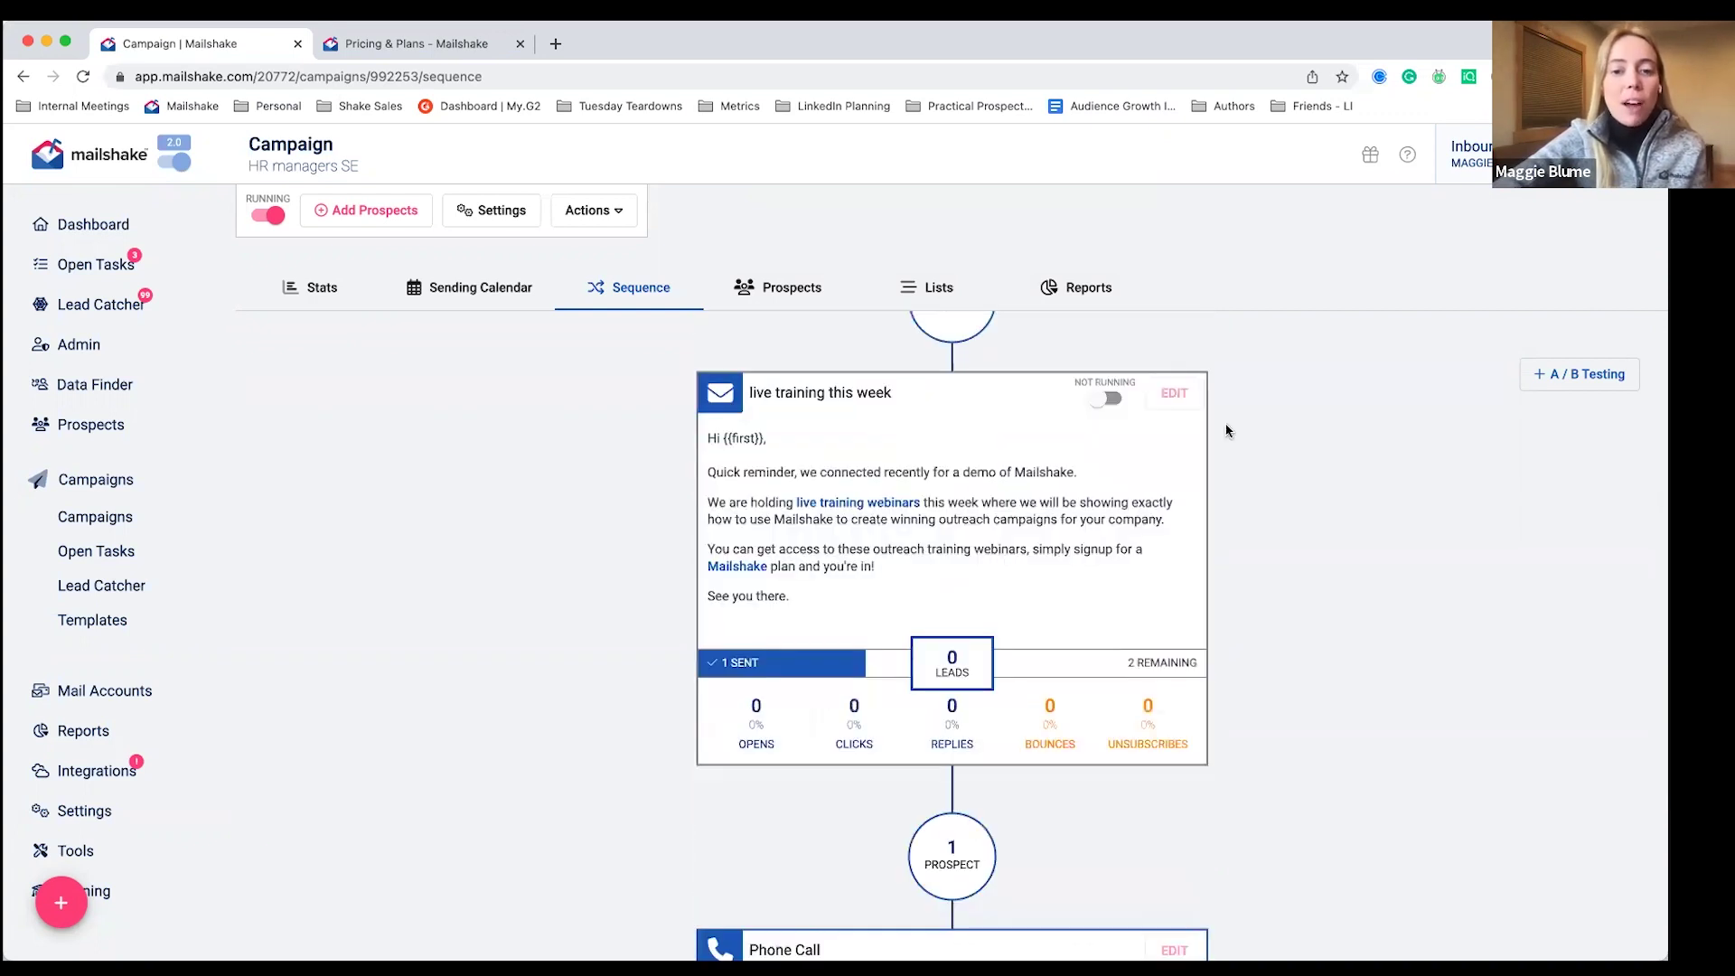
click(1177, 394)
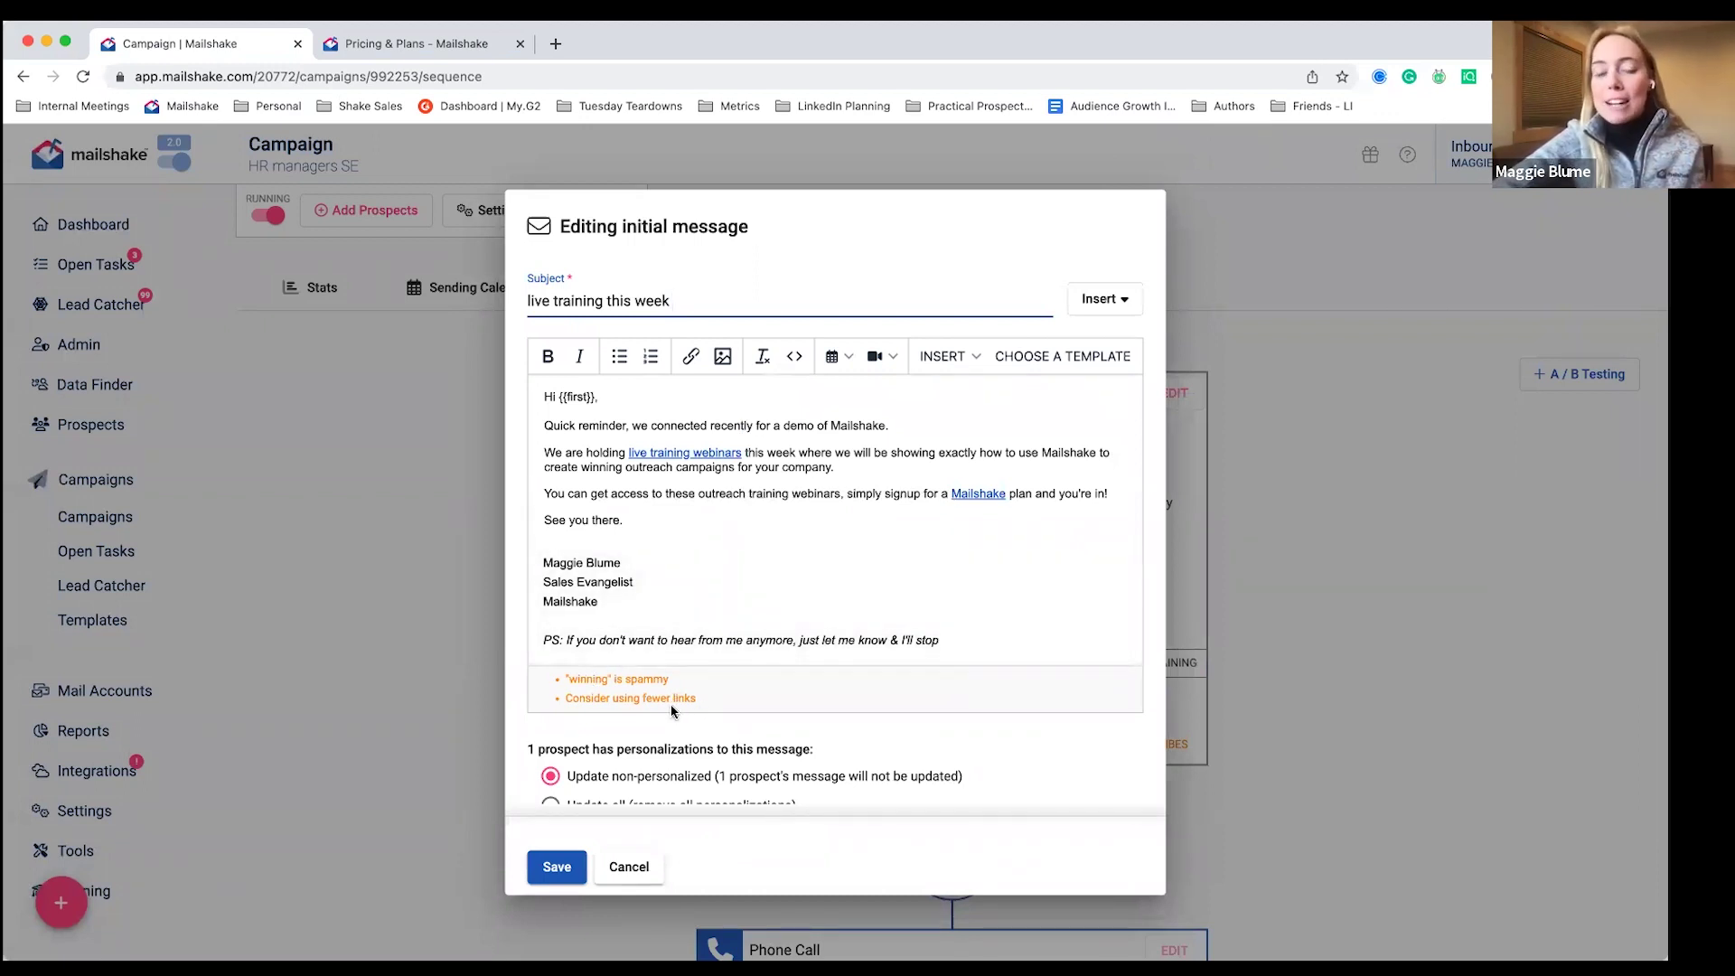
click(558, 397)
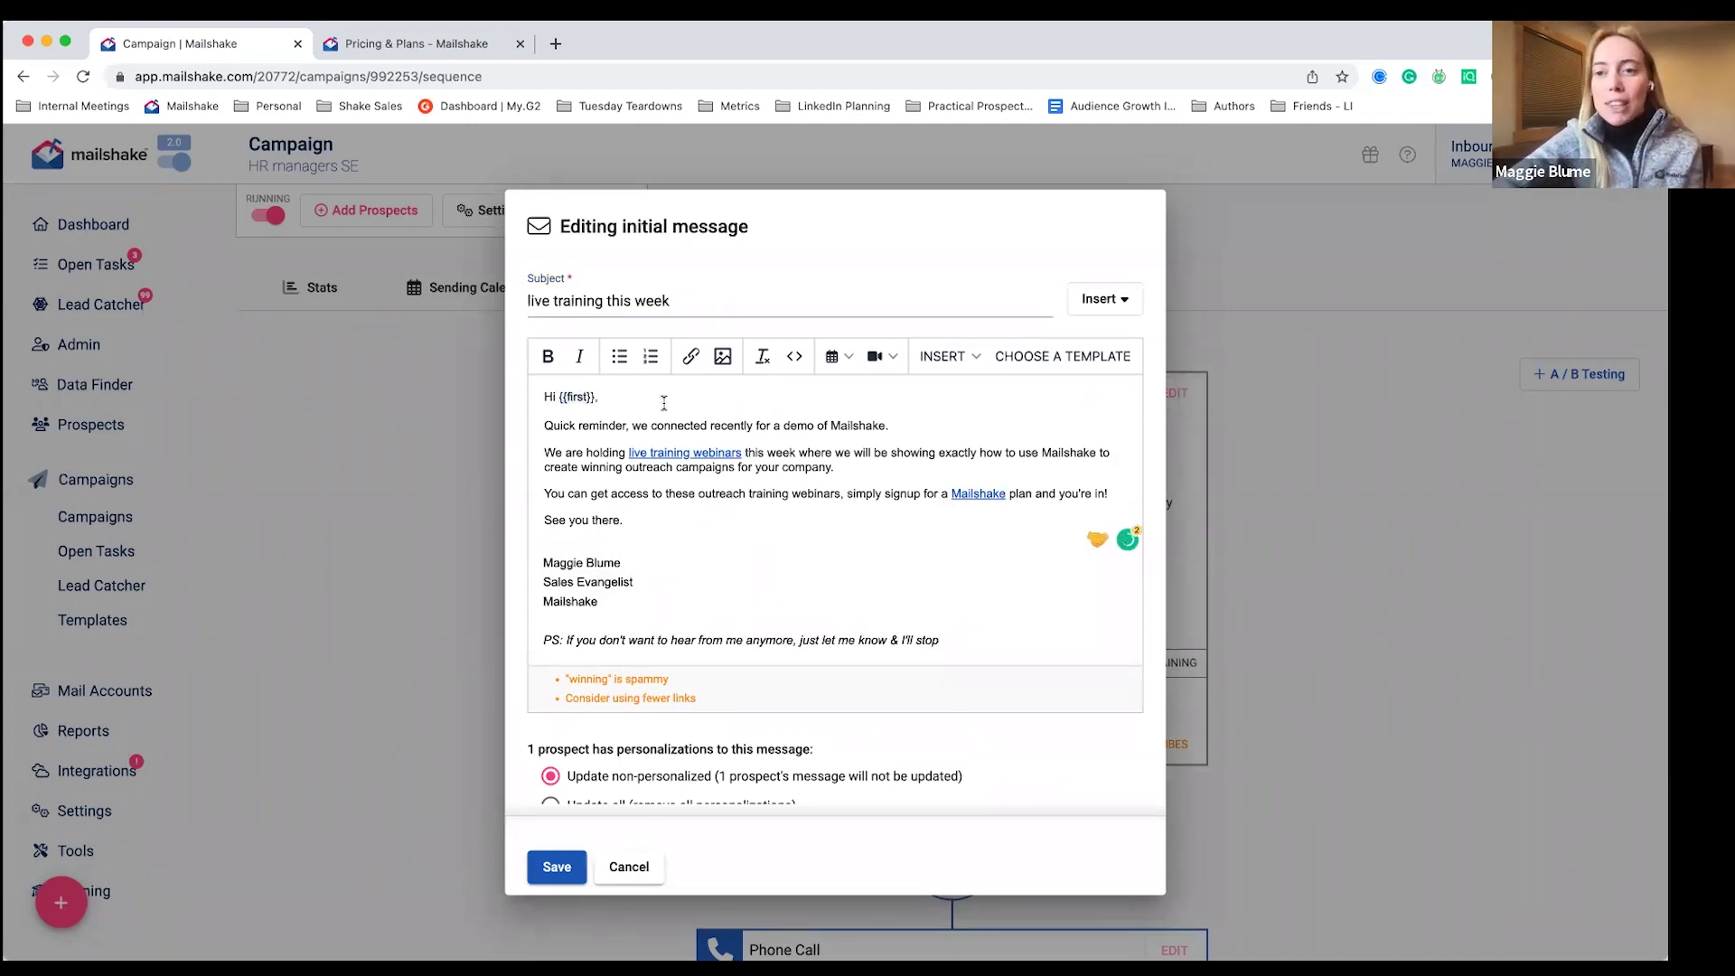
click(617, 398)
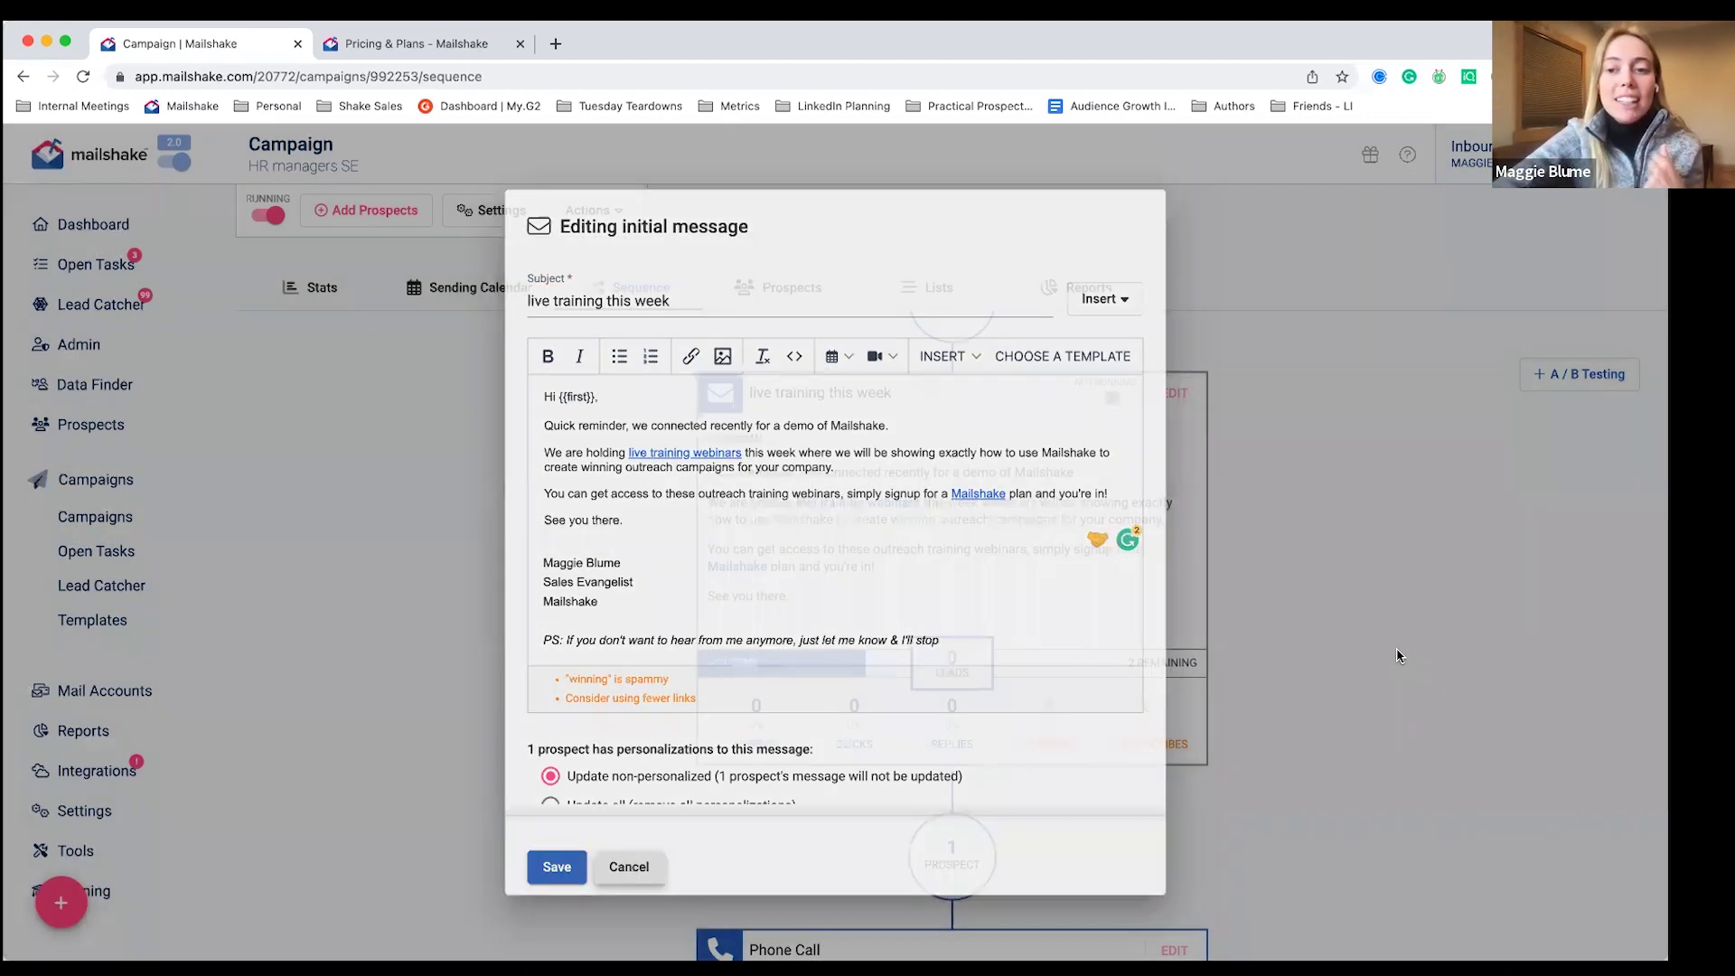
click(630, 870)
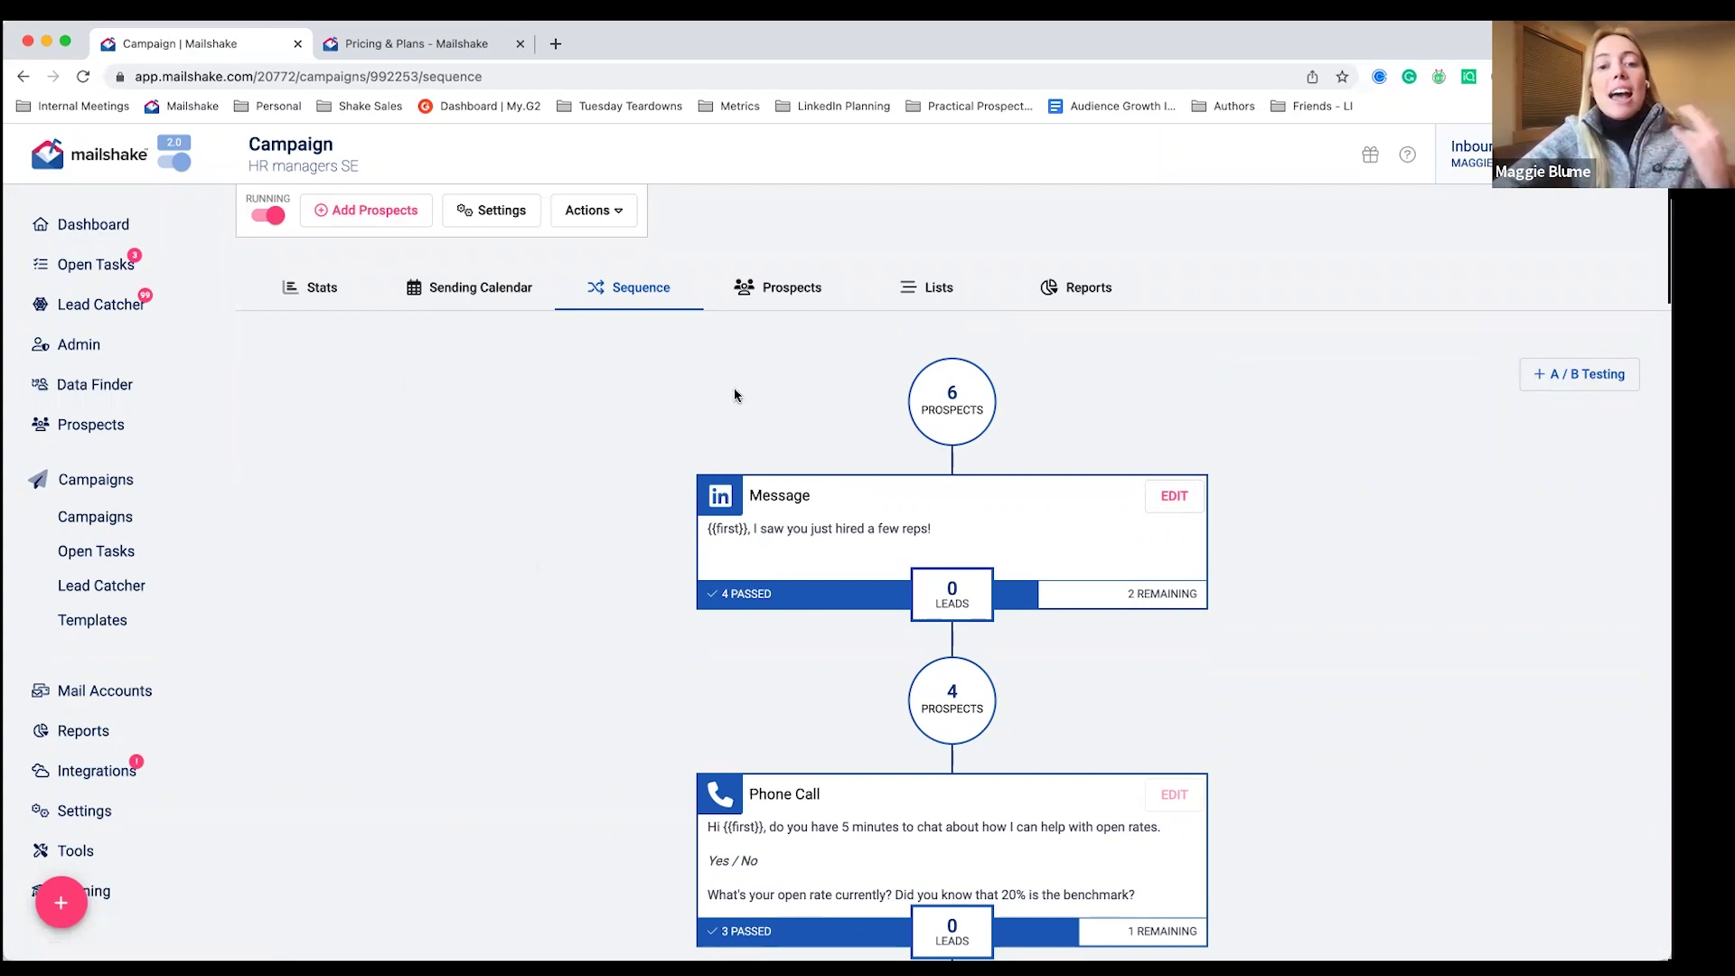
mouse_move(749, 417)
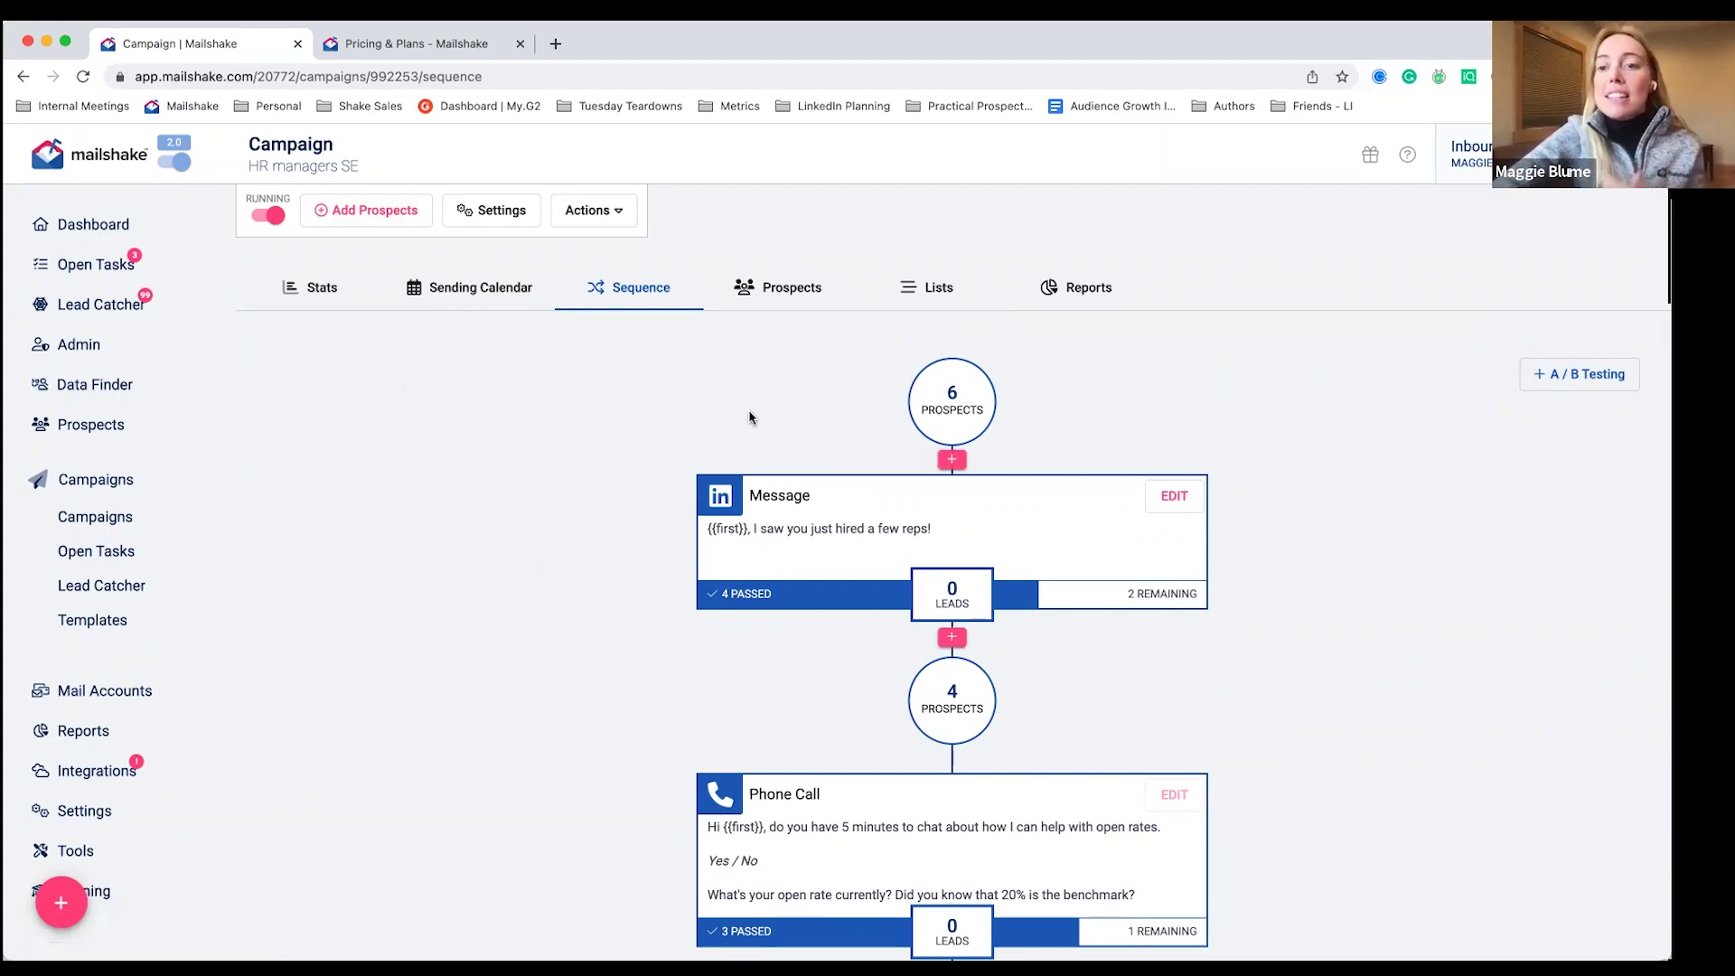
- Open the Add Prospects CSV upload form for the HR managers SE campaign
click(361, 215)
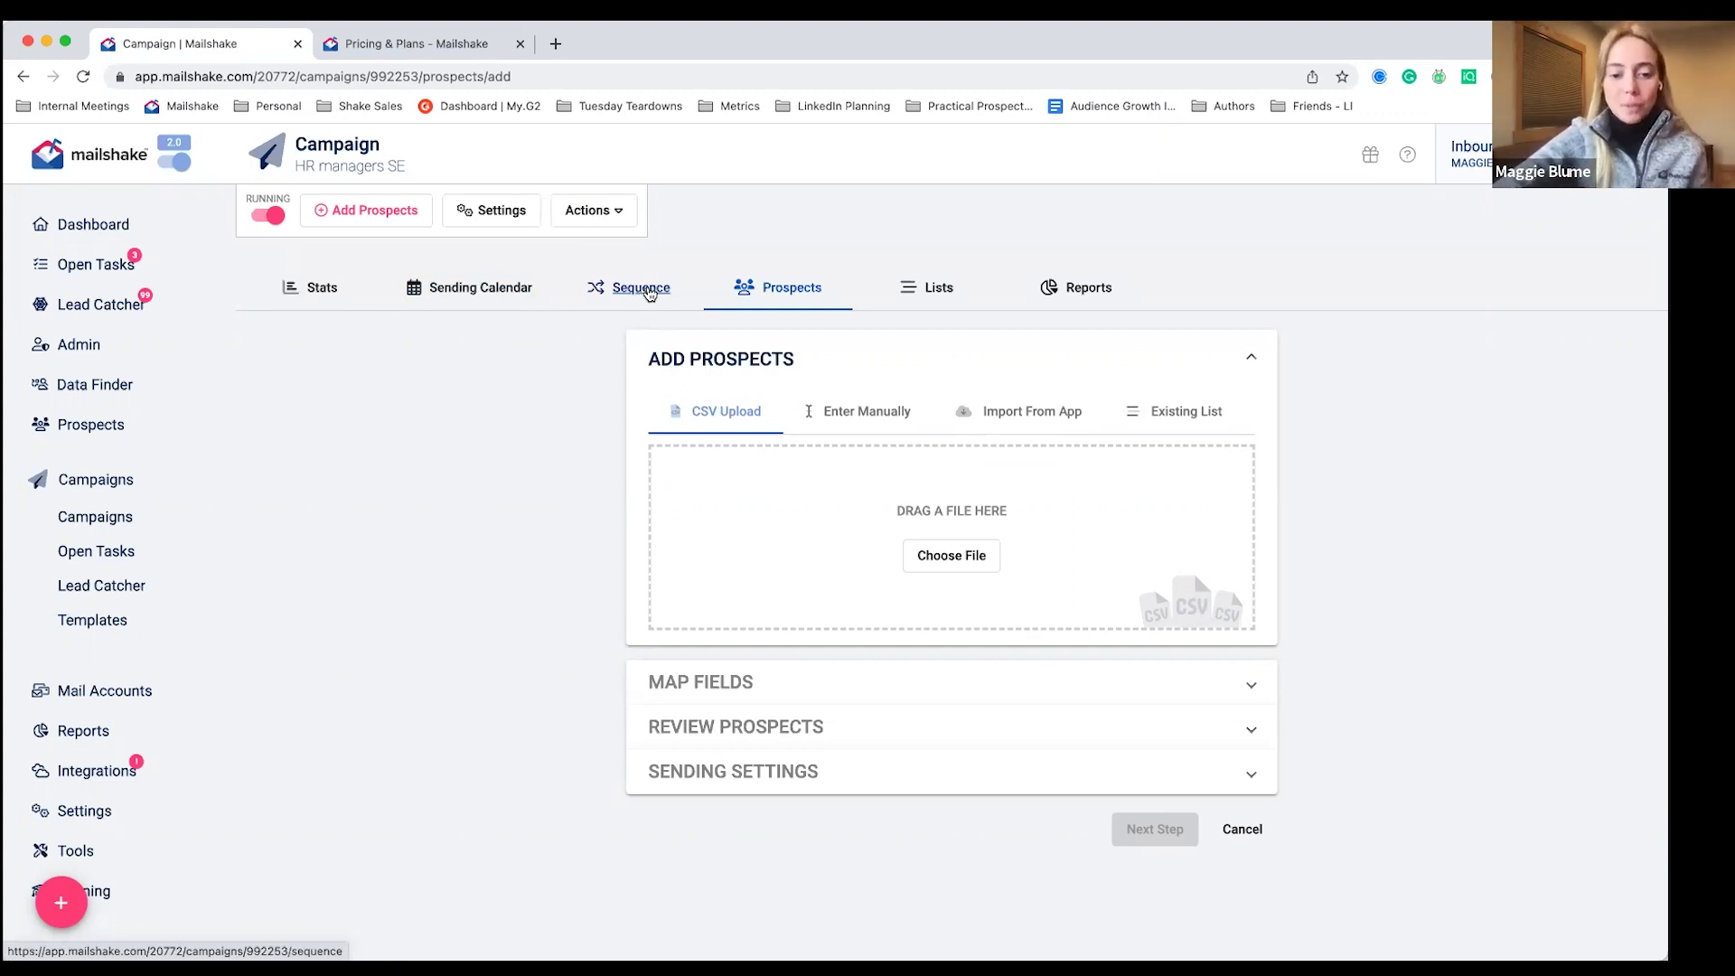
- Return to the HR managers SE Sequence tab and scroll through its steps
click(649, 291)
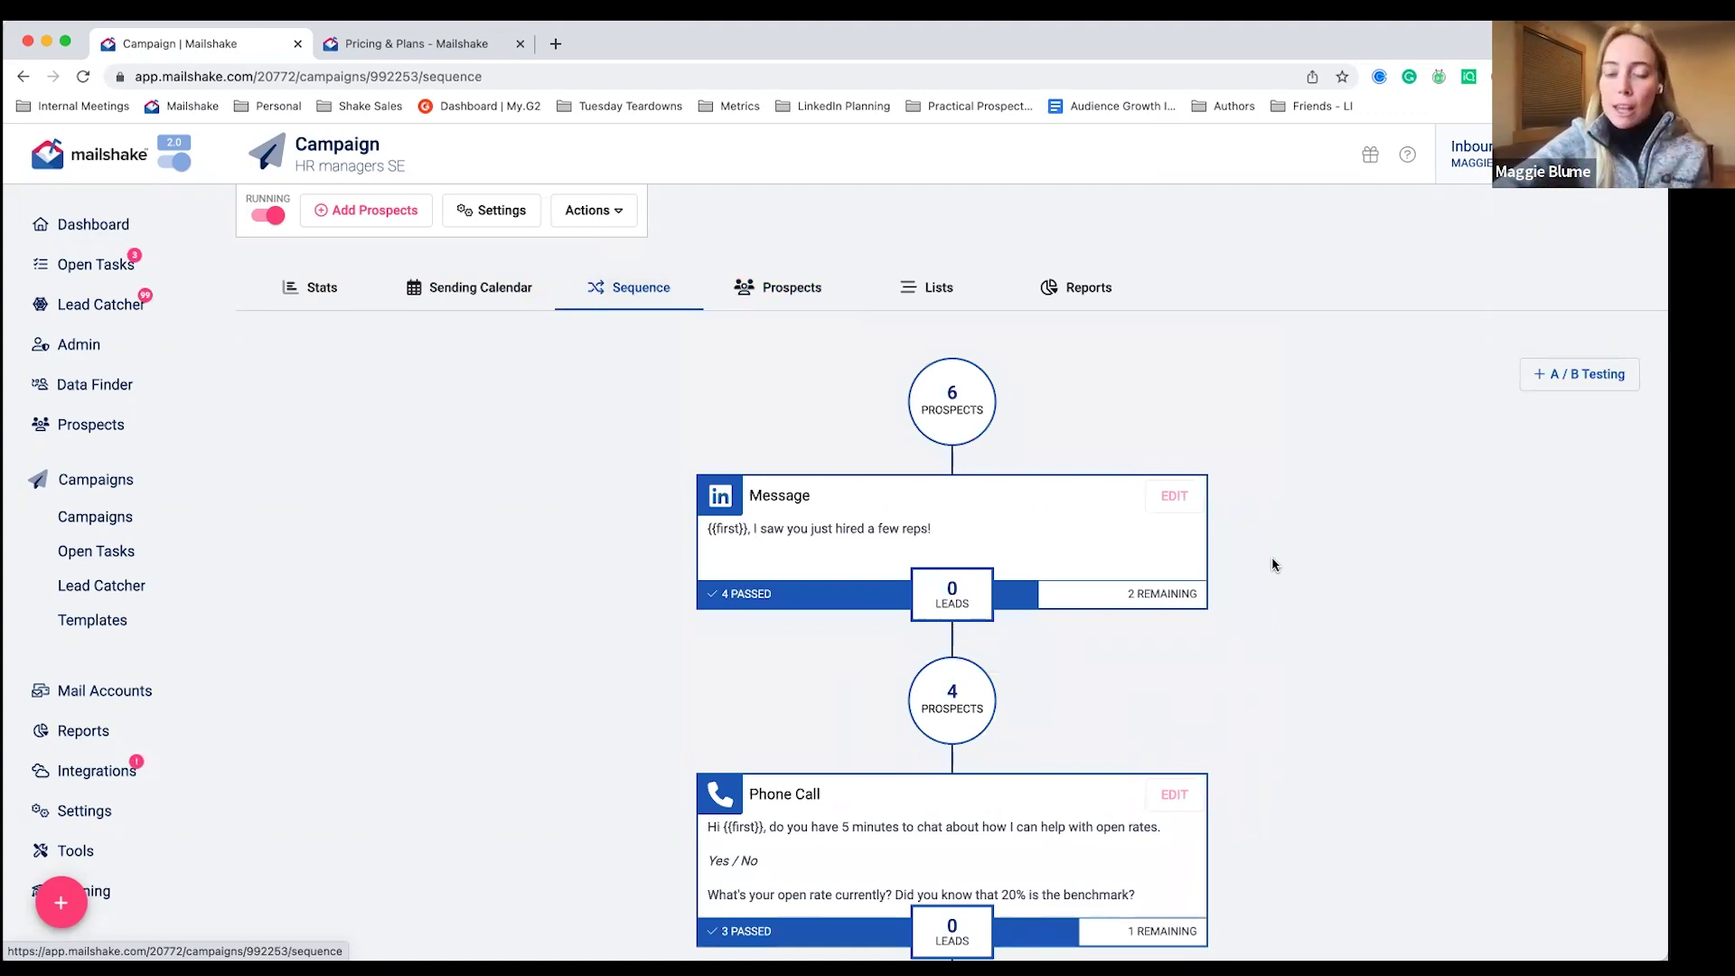
scroll(1273, 565, down, 3)
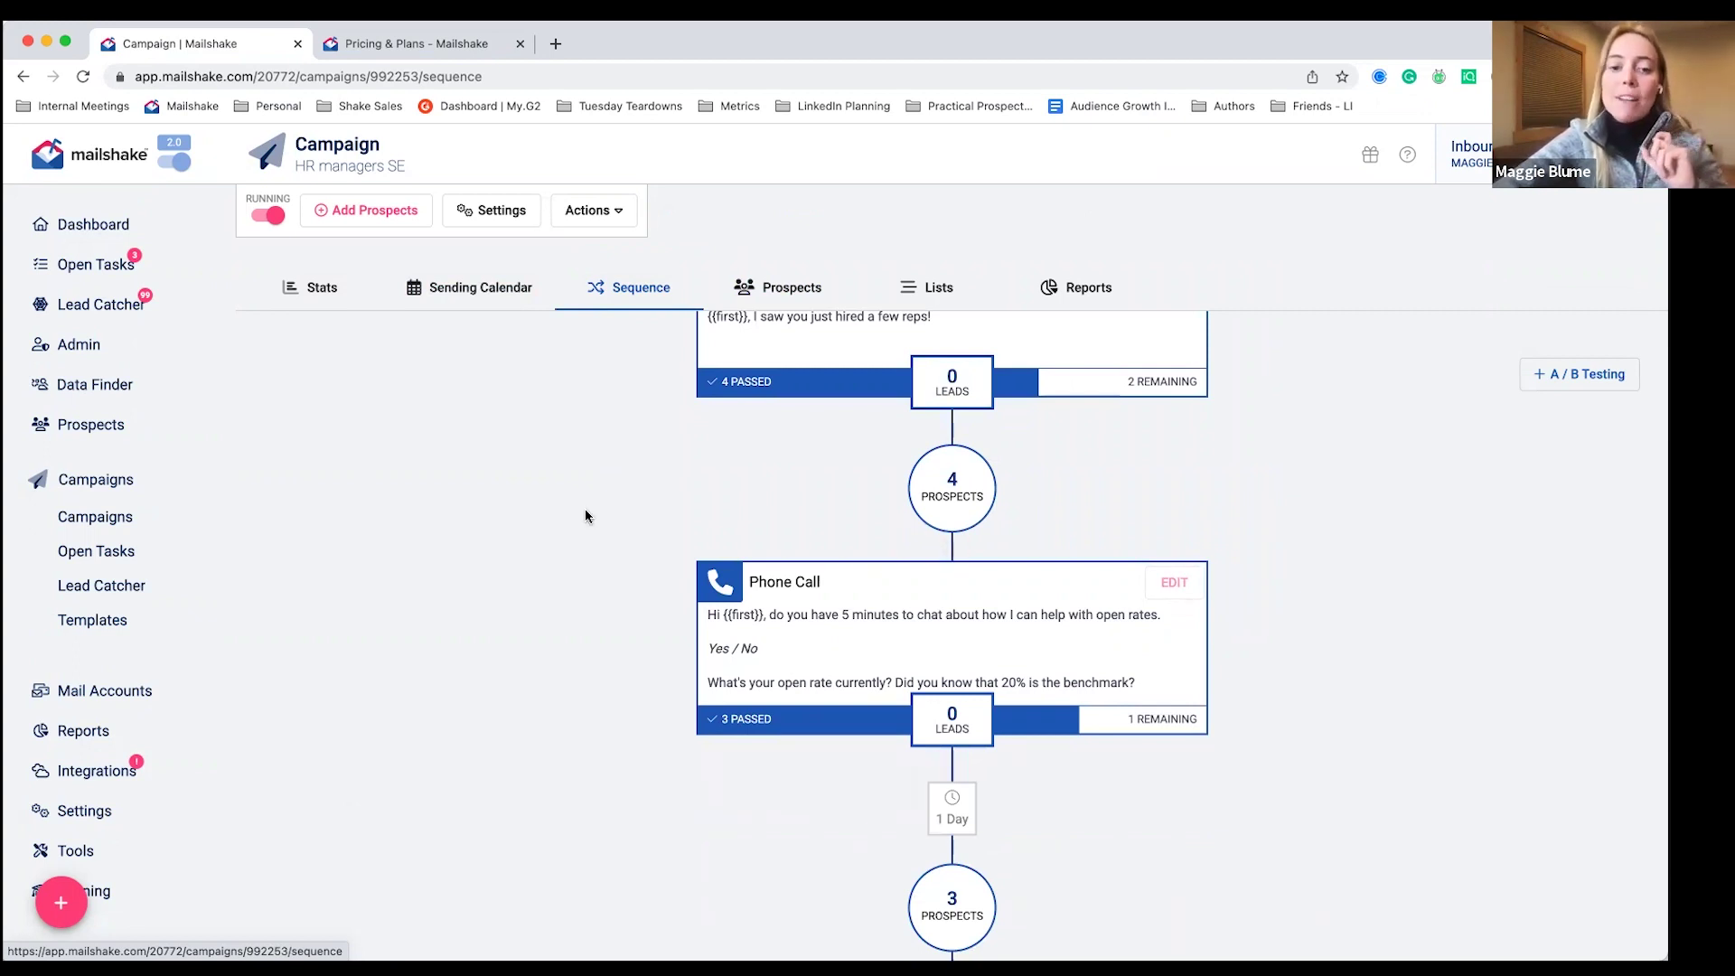
scroll(585, 516, down, 1)
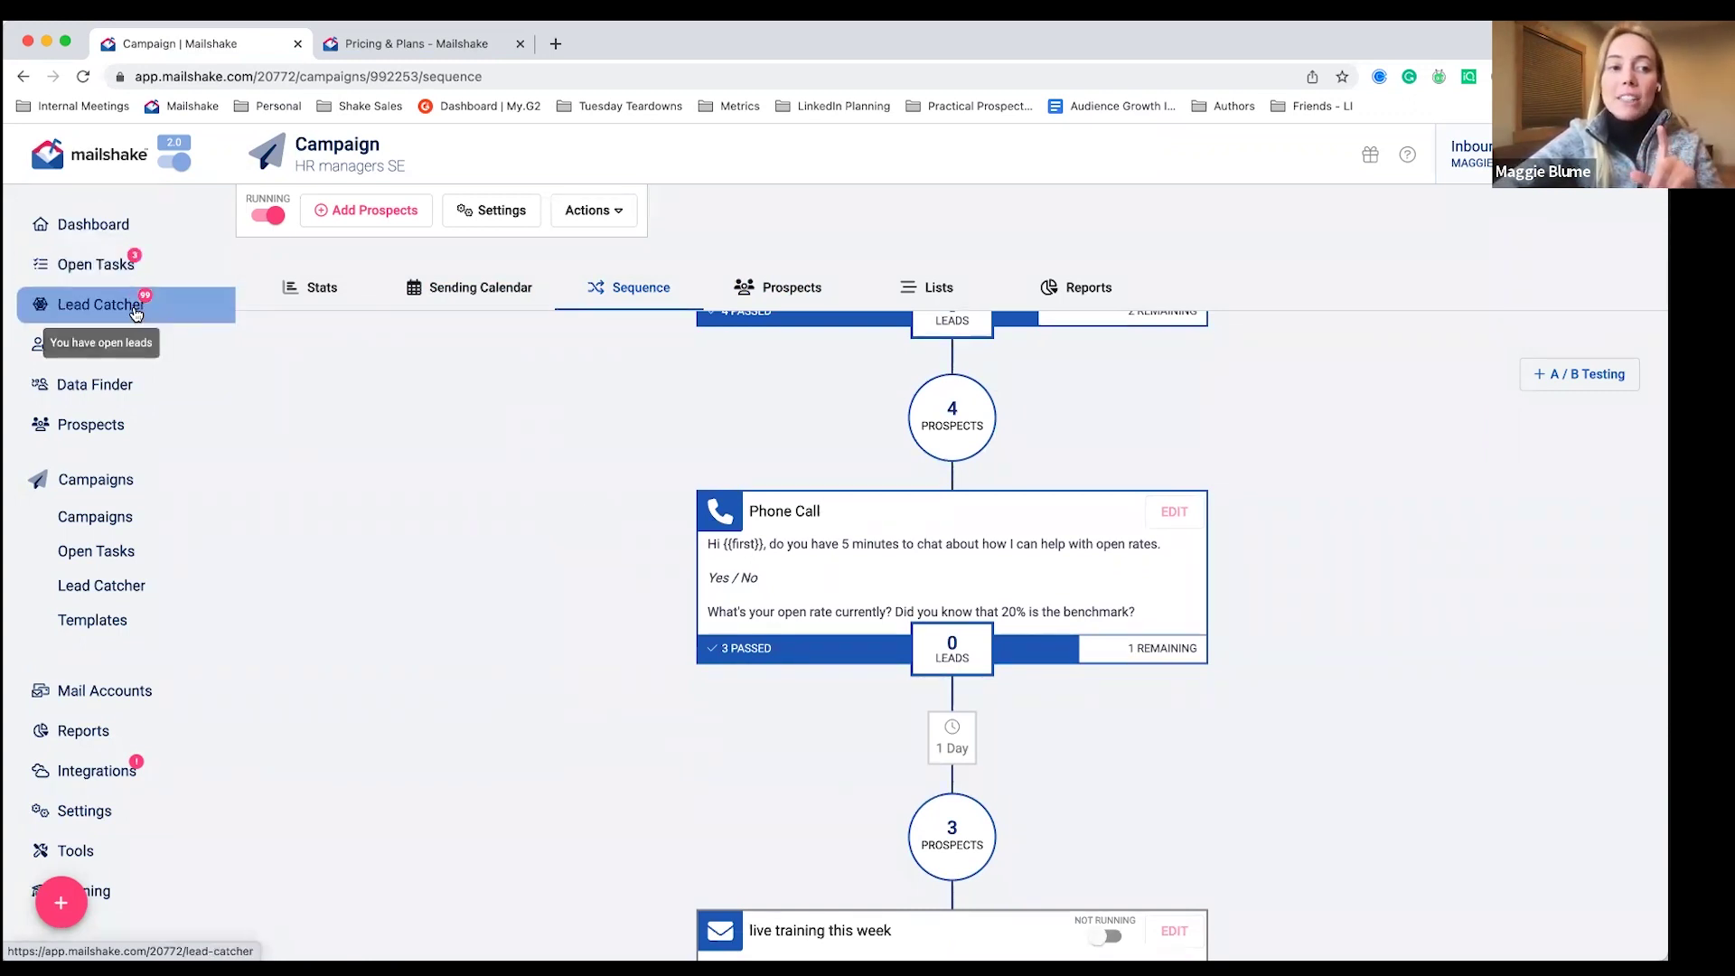
- Look over the Lead Catcher list, then view the five Open Tasks
click(99, 304)
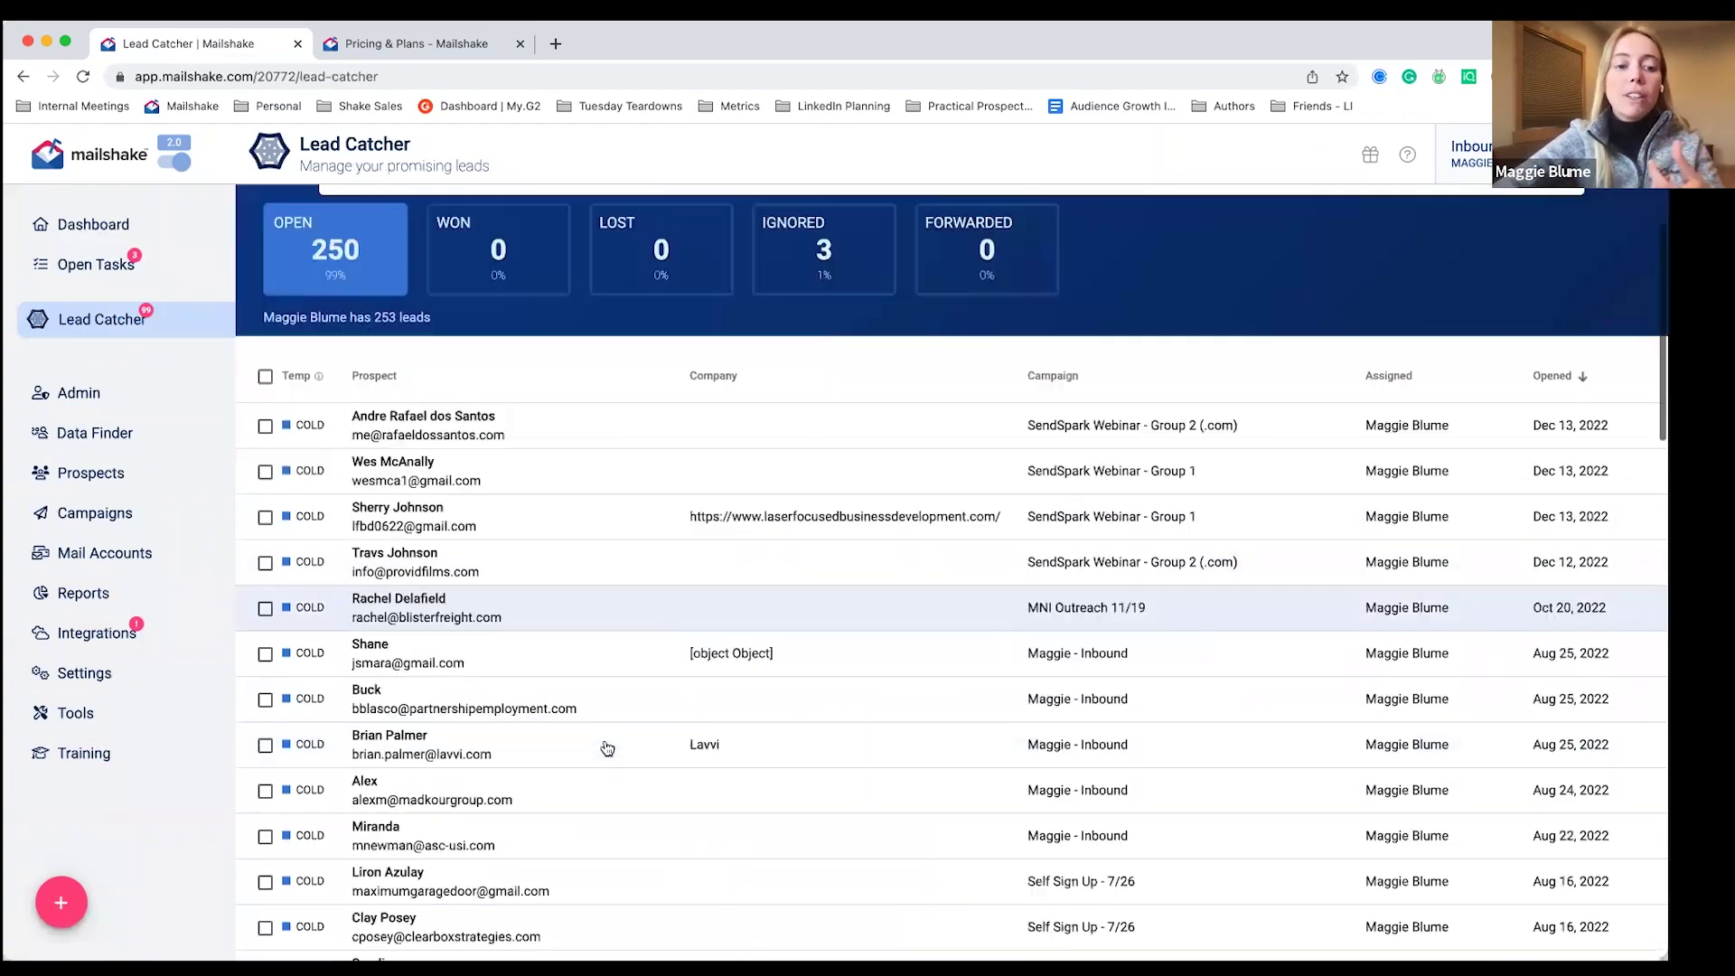
scroll(606, 749, down, 1)
scroll(607, 748, up, 1)
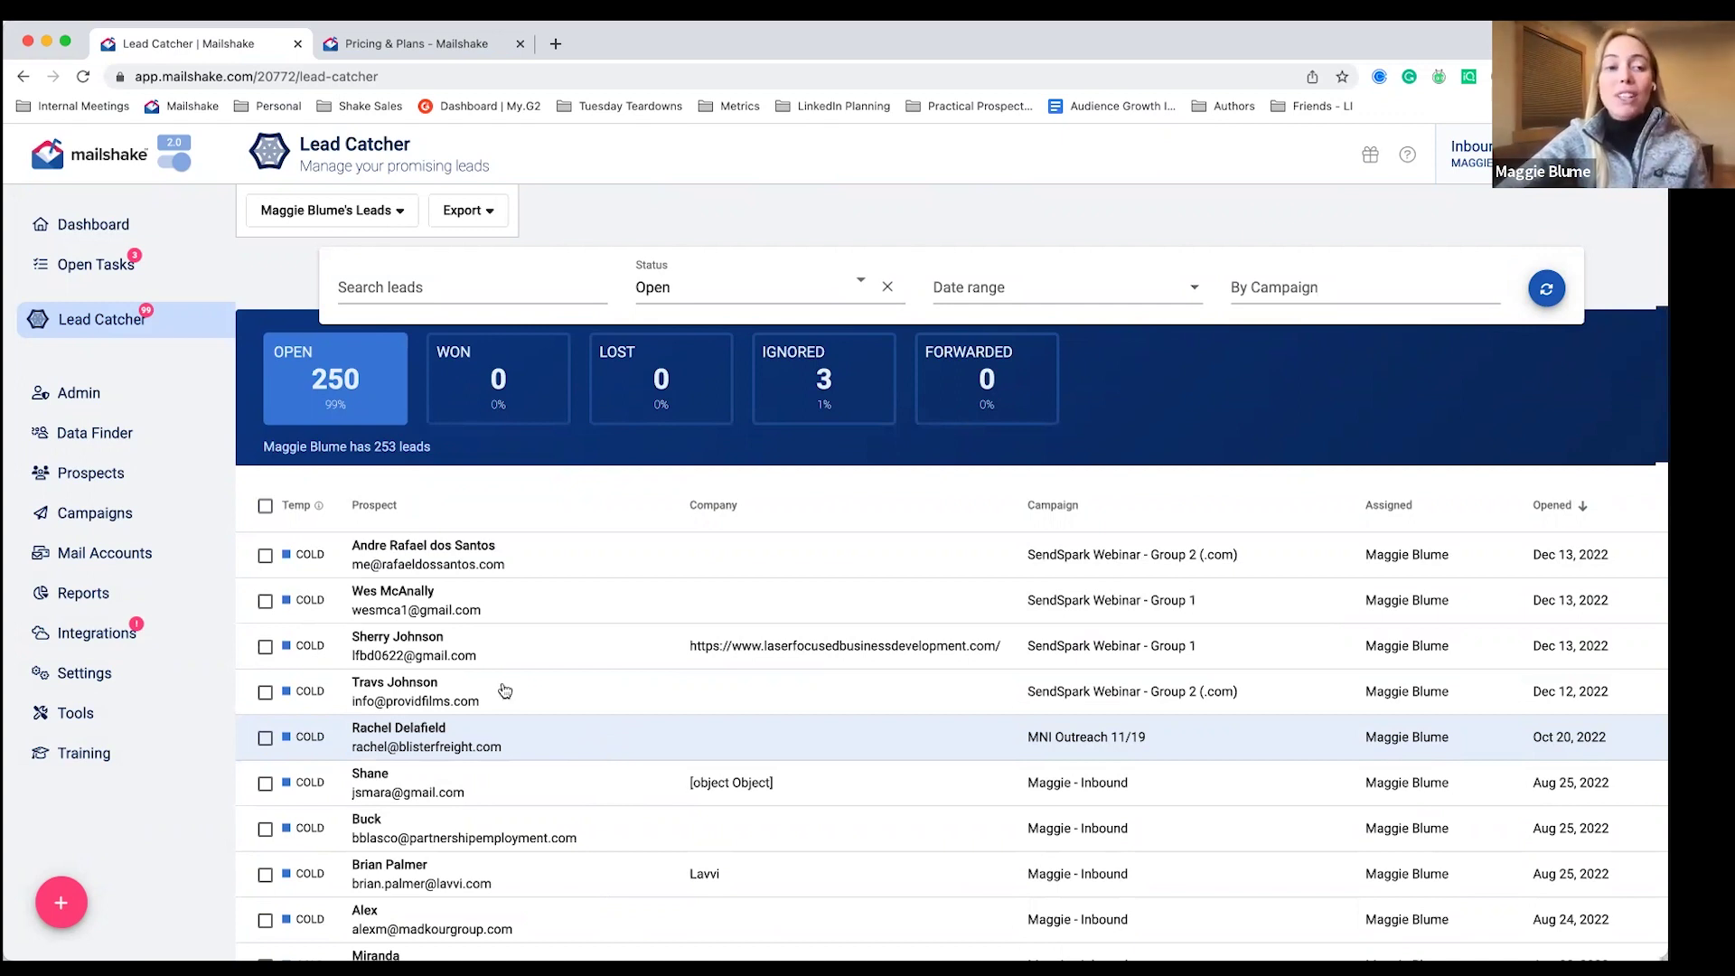
click(129, 287)
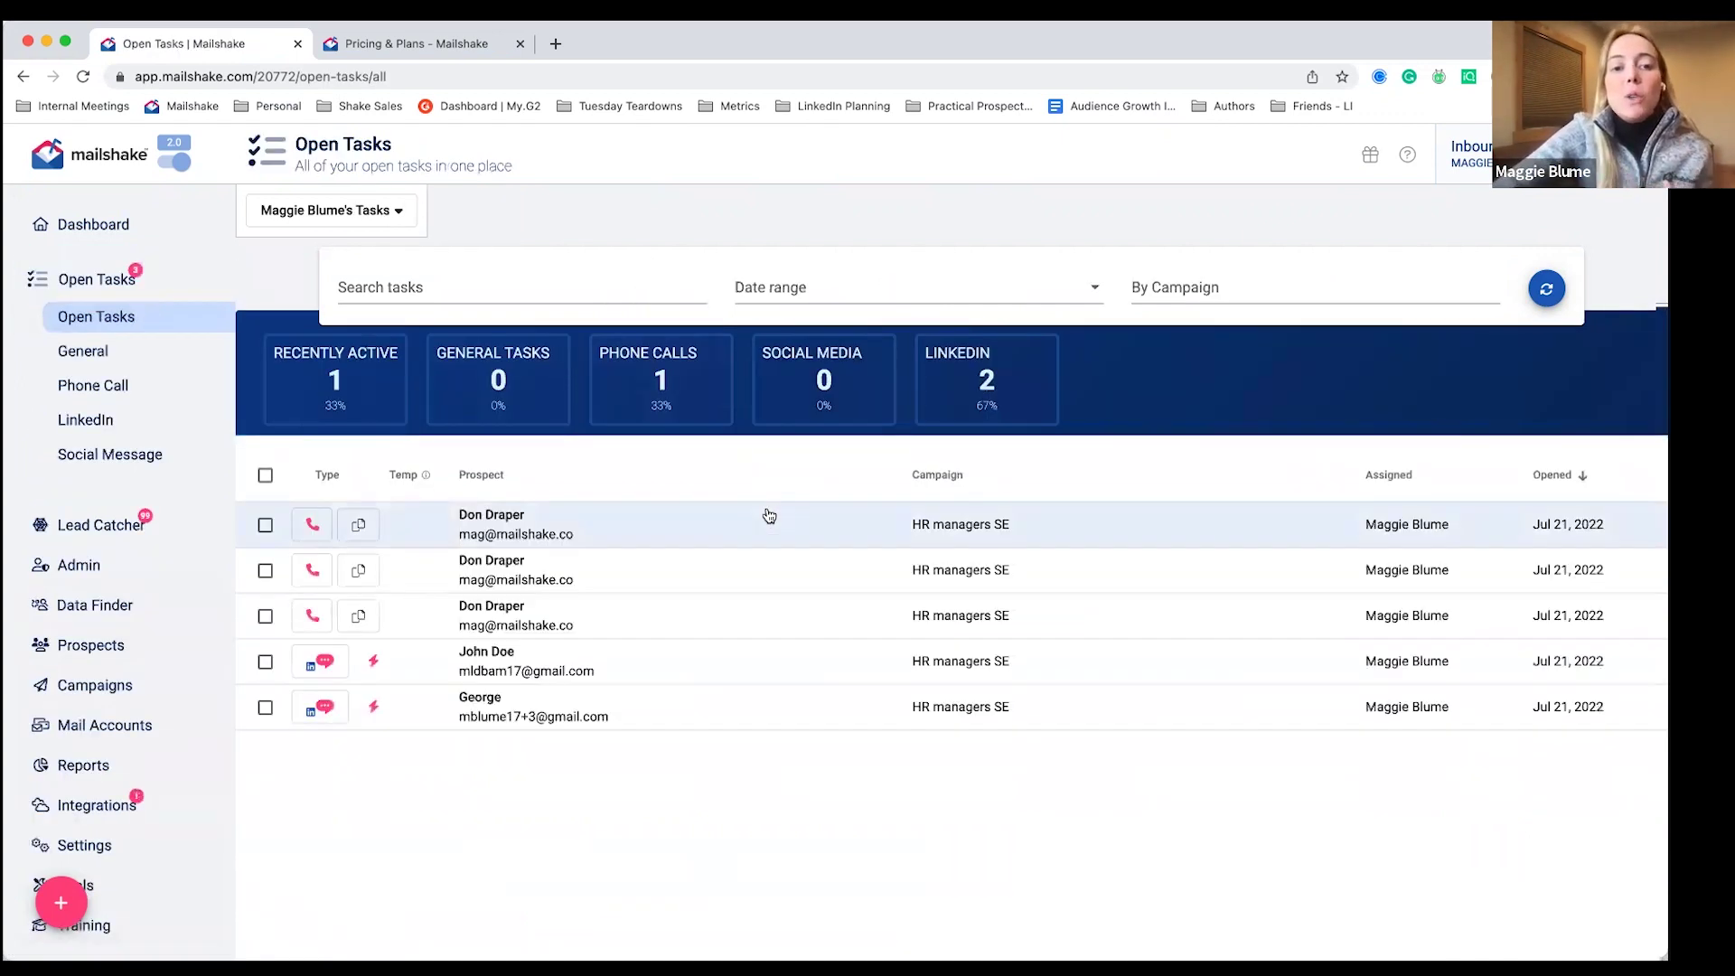
- Add the prospect's Phone Call task to the call queue
click(633, 663)
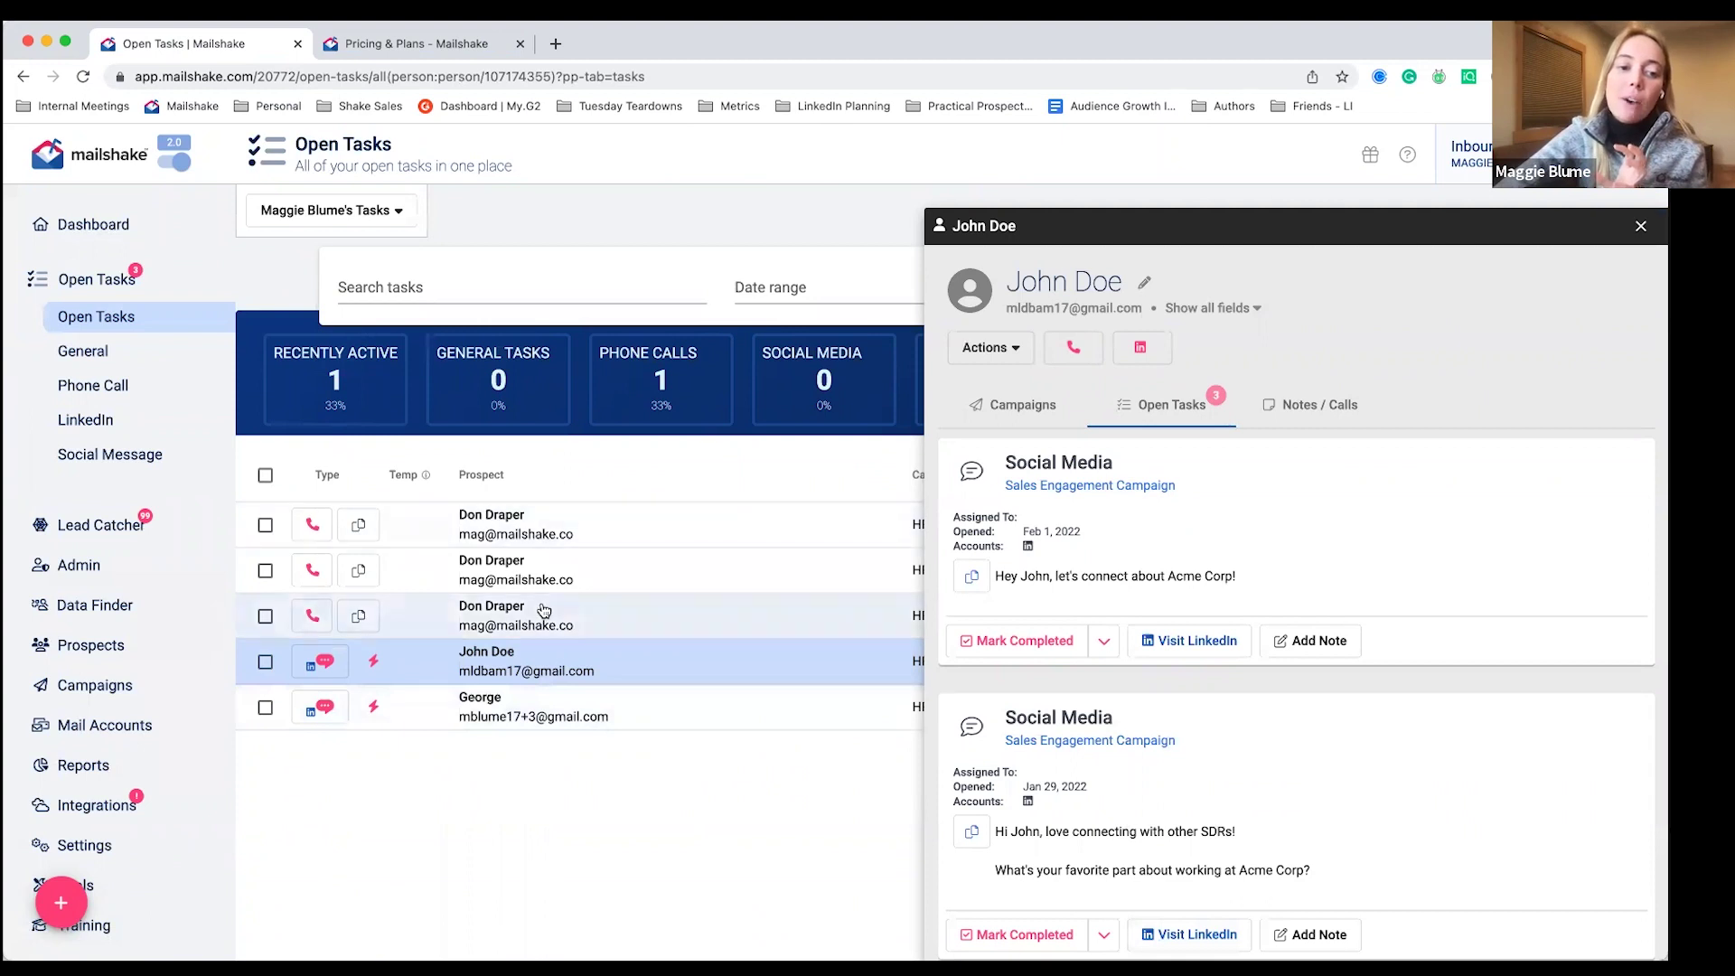
click(545, 614)
scroll(1079, 676, down, 5)
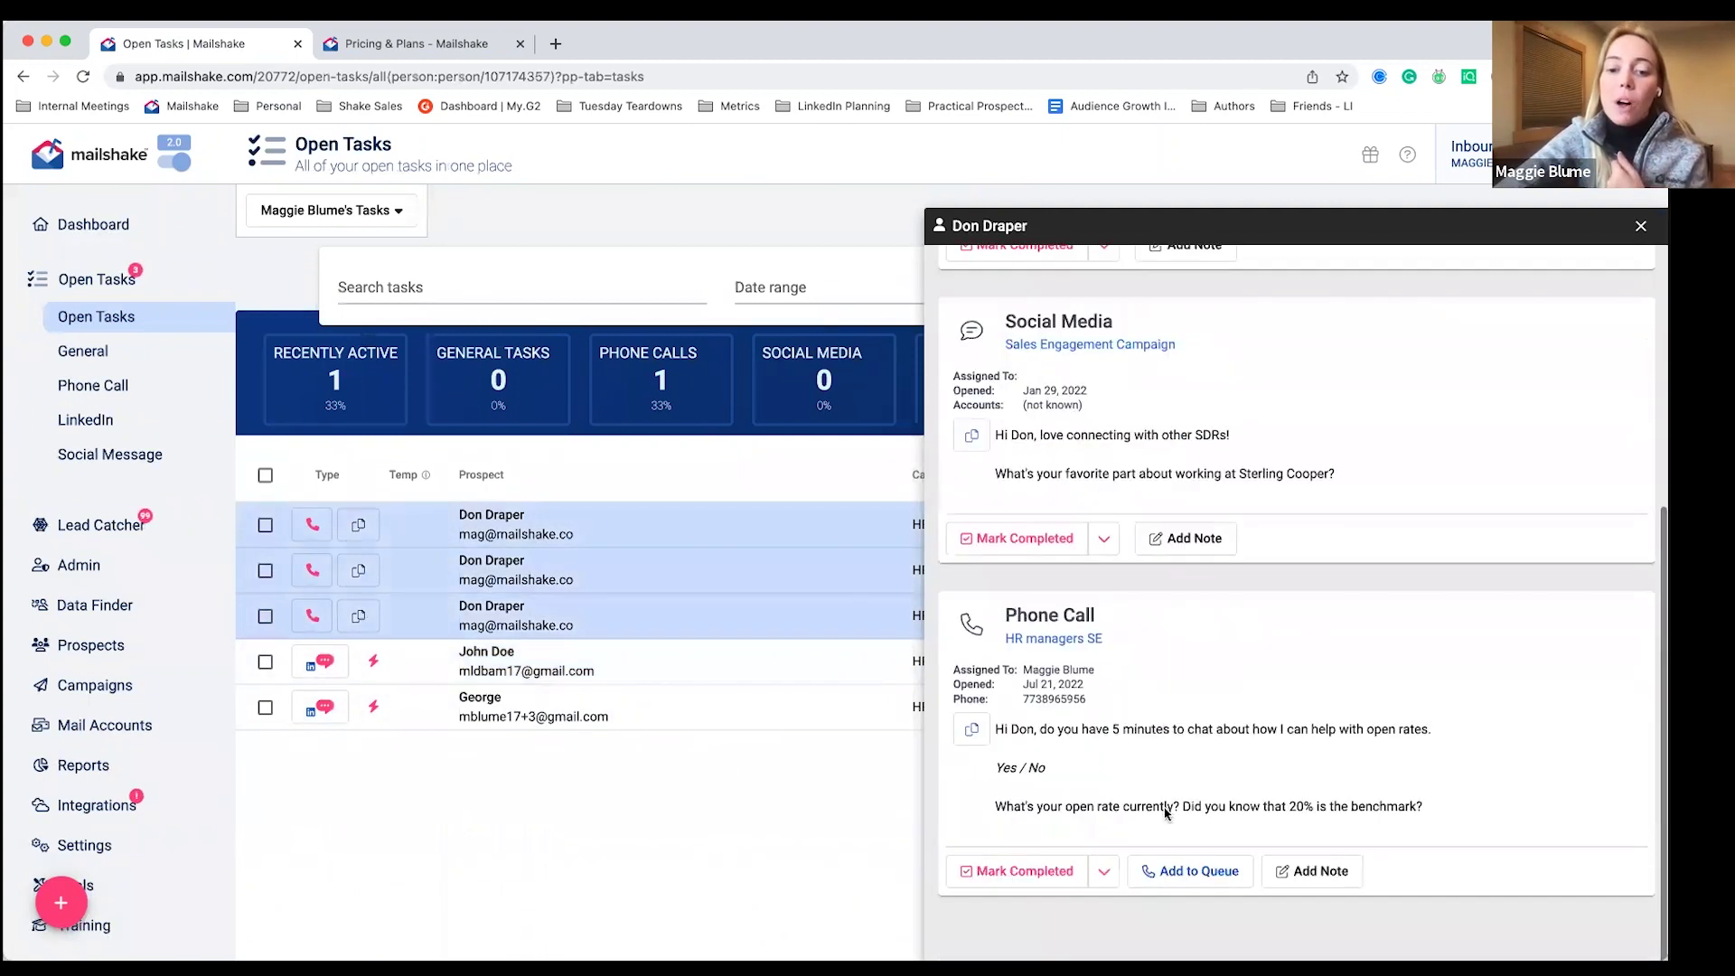
click(1176, 873)
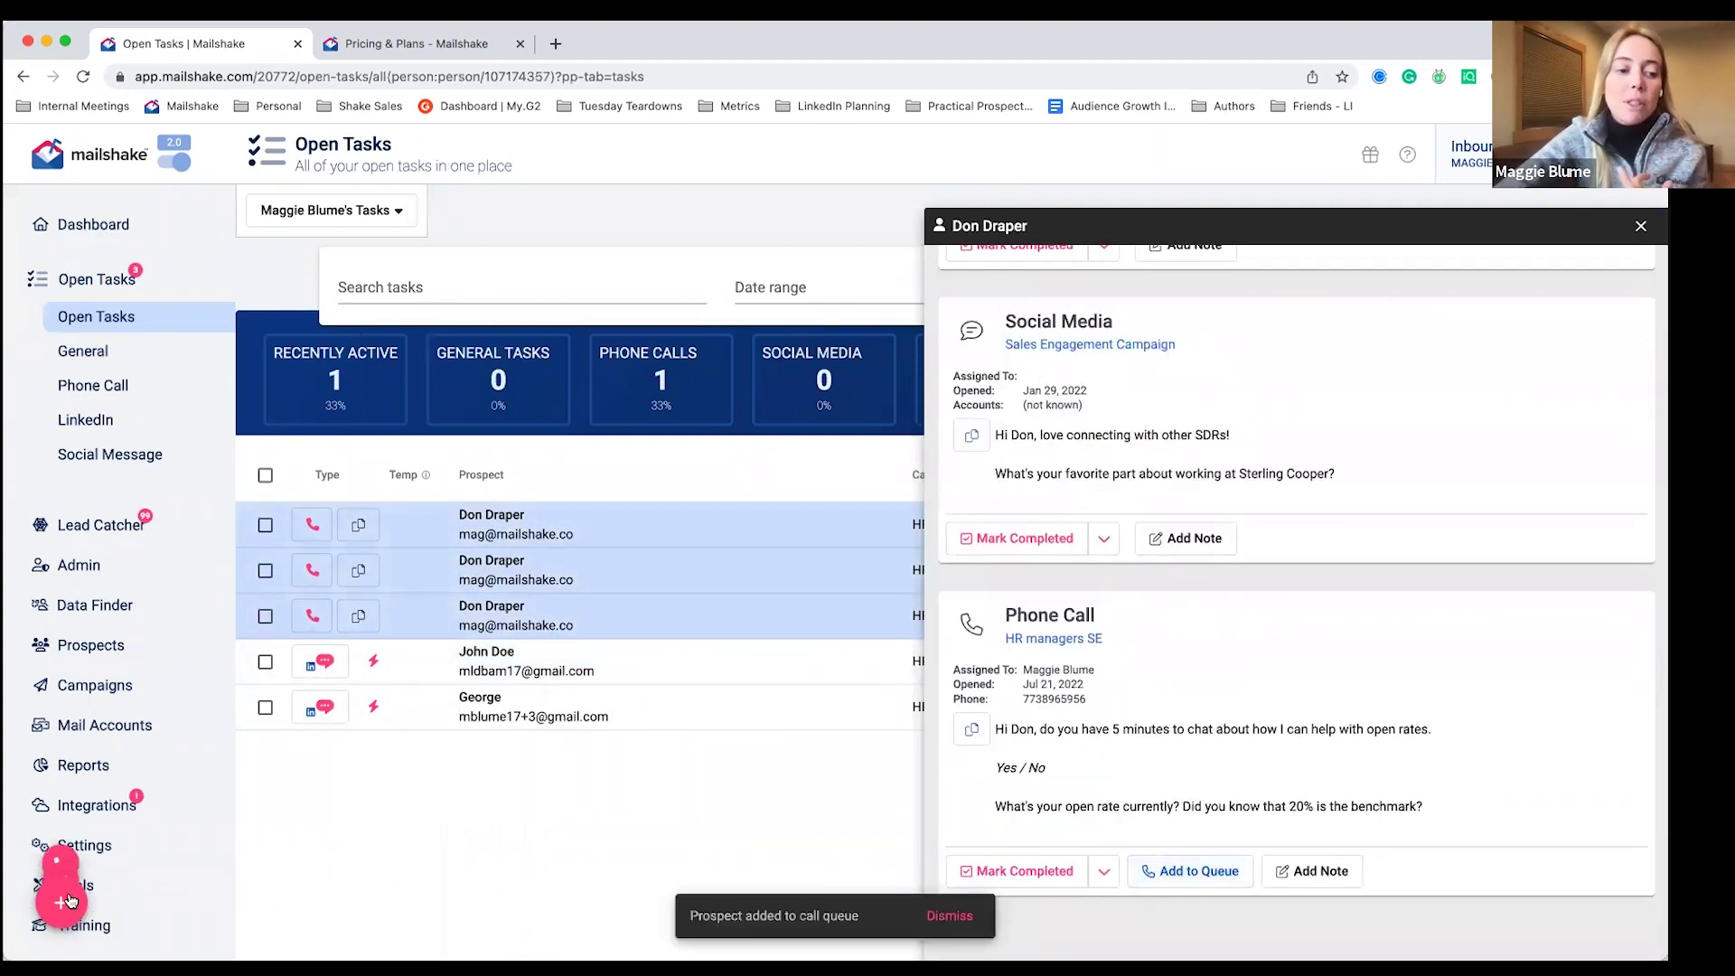
- Check the queued call in the Dialer, then close the dialer and the prospect panel
mouse_move(60, 902)
click(60, 804)
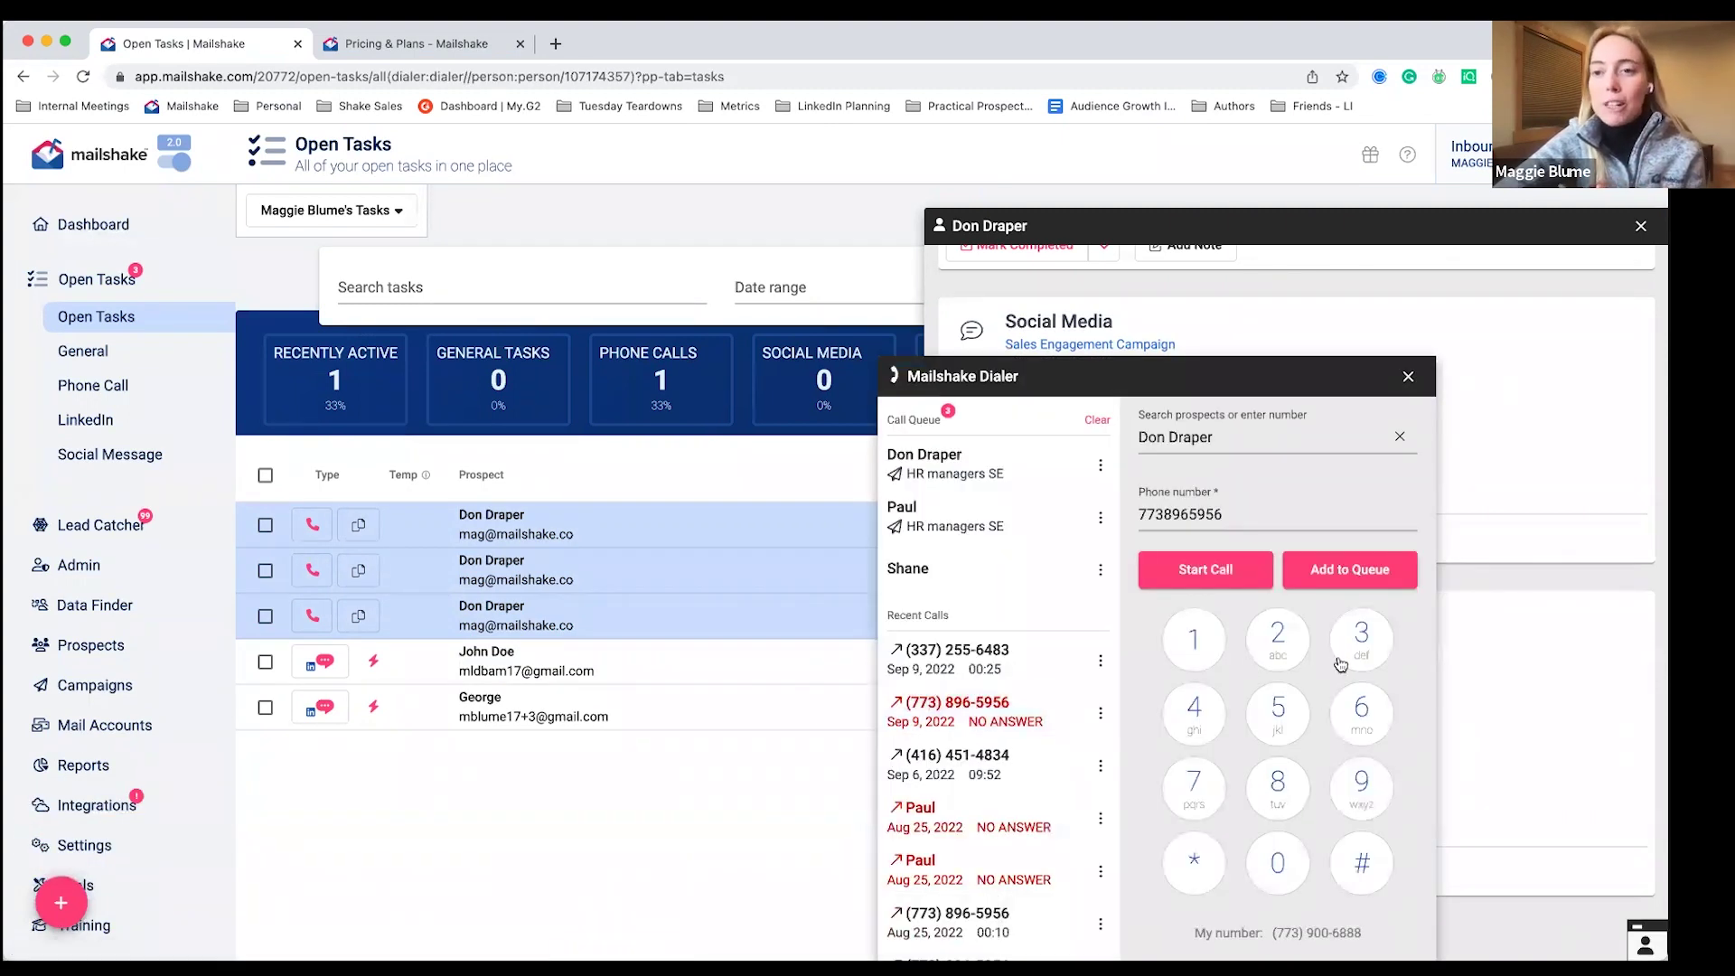
click(1407, 378)
click(624, 723)
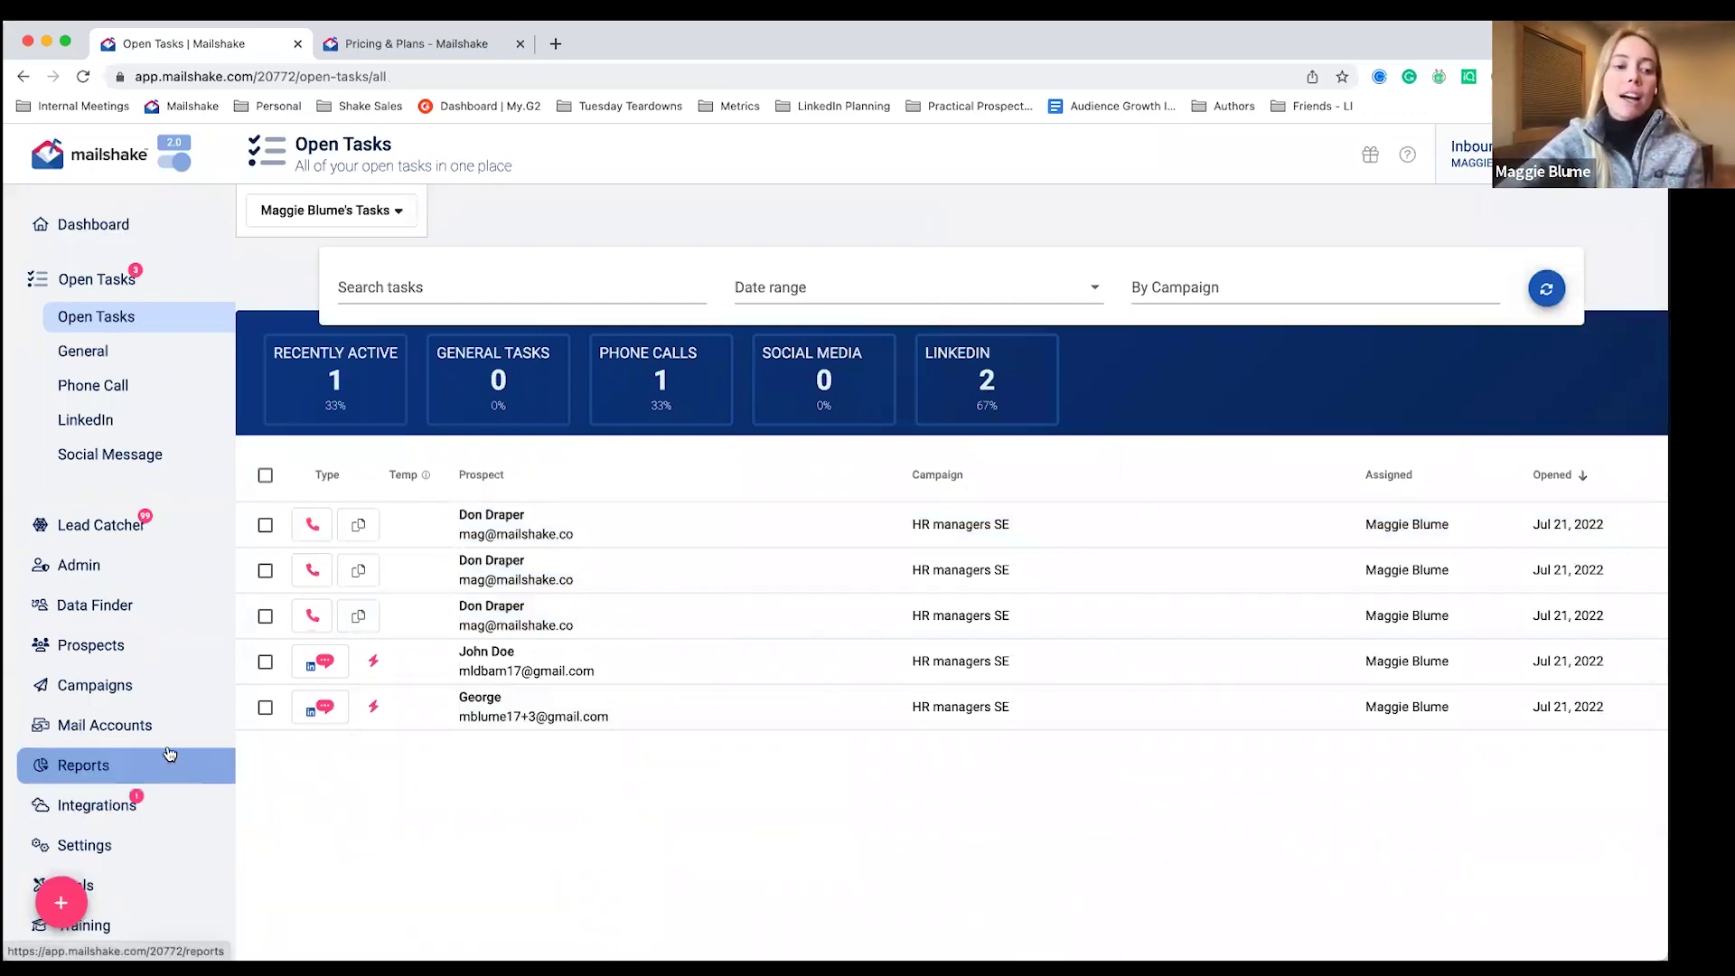
- Launch the SHAKEspeare AI email writer from the Tools page
click(165, 873)
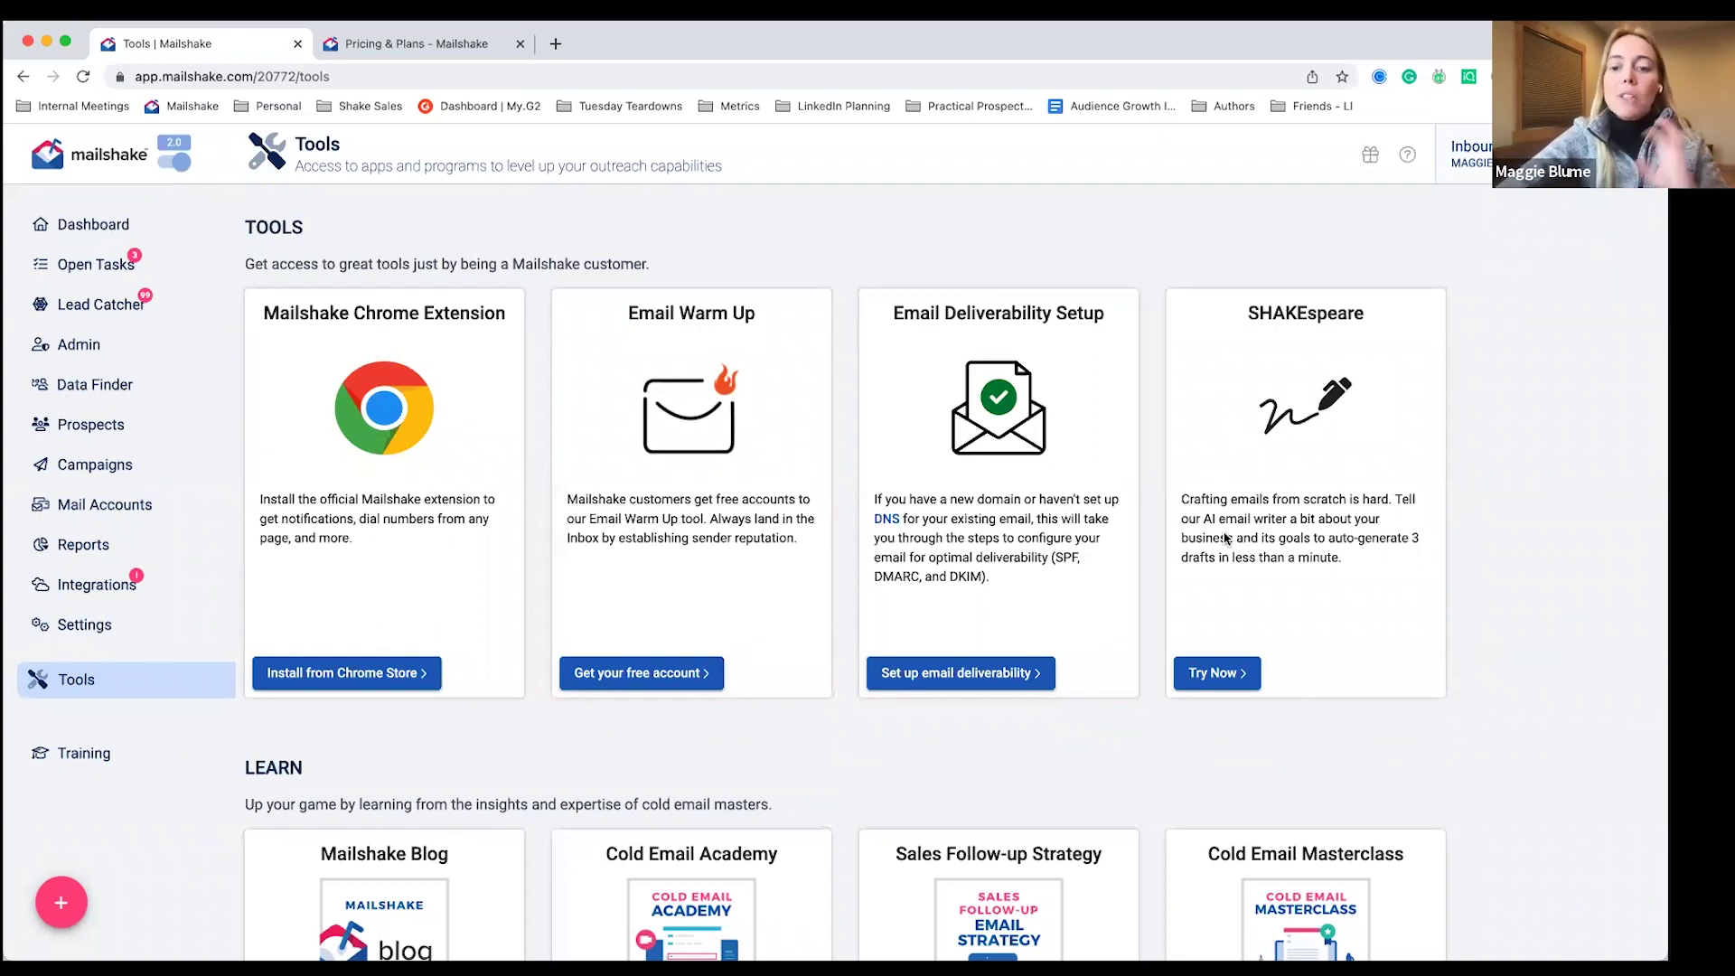
click(1235, 667)
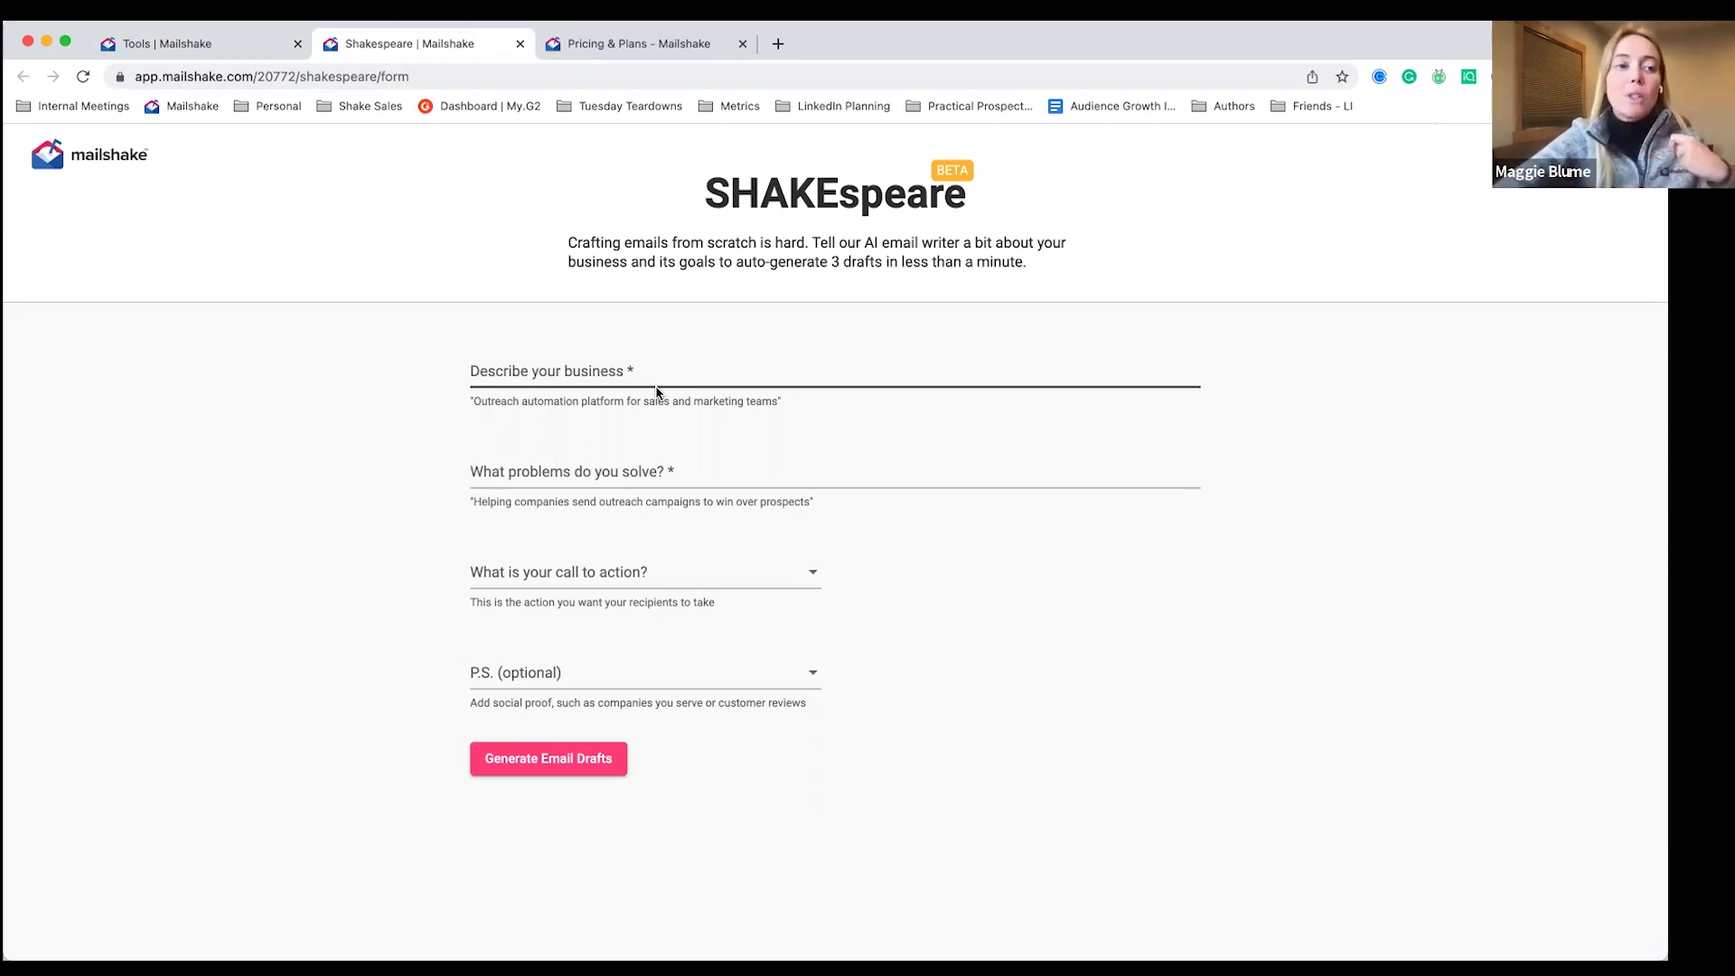
- Browse the Training sessions page, then switch to the Mailshake pricing tab
click(177, 50)
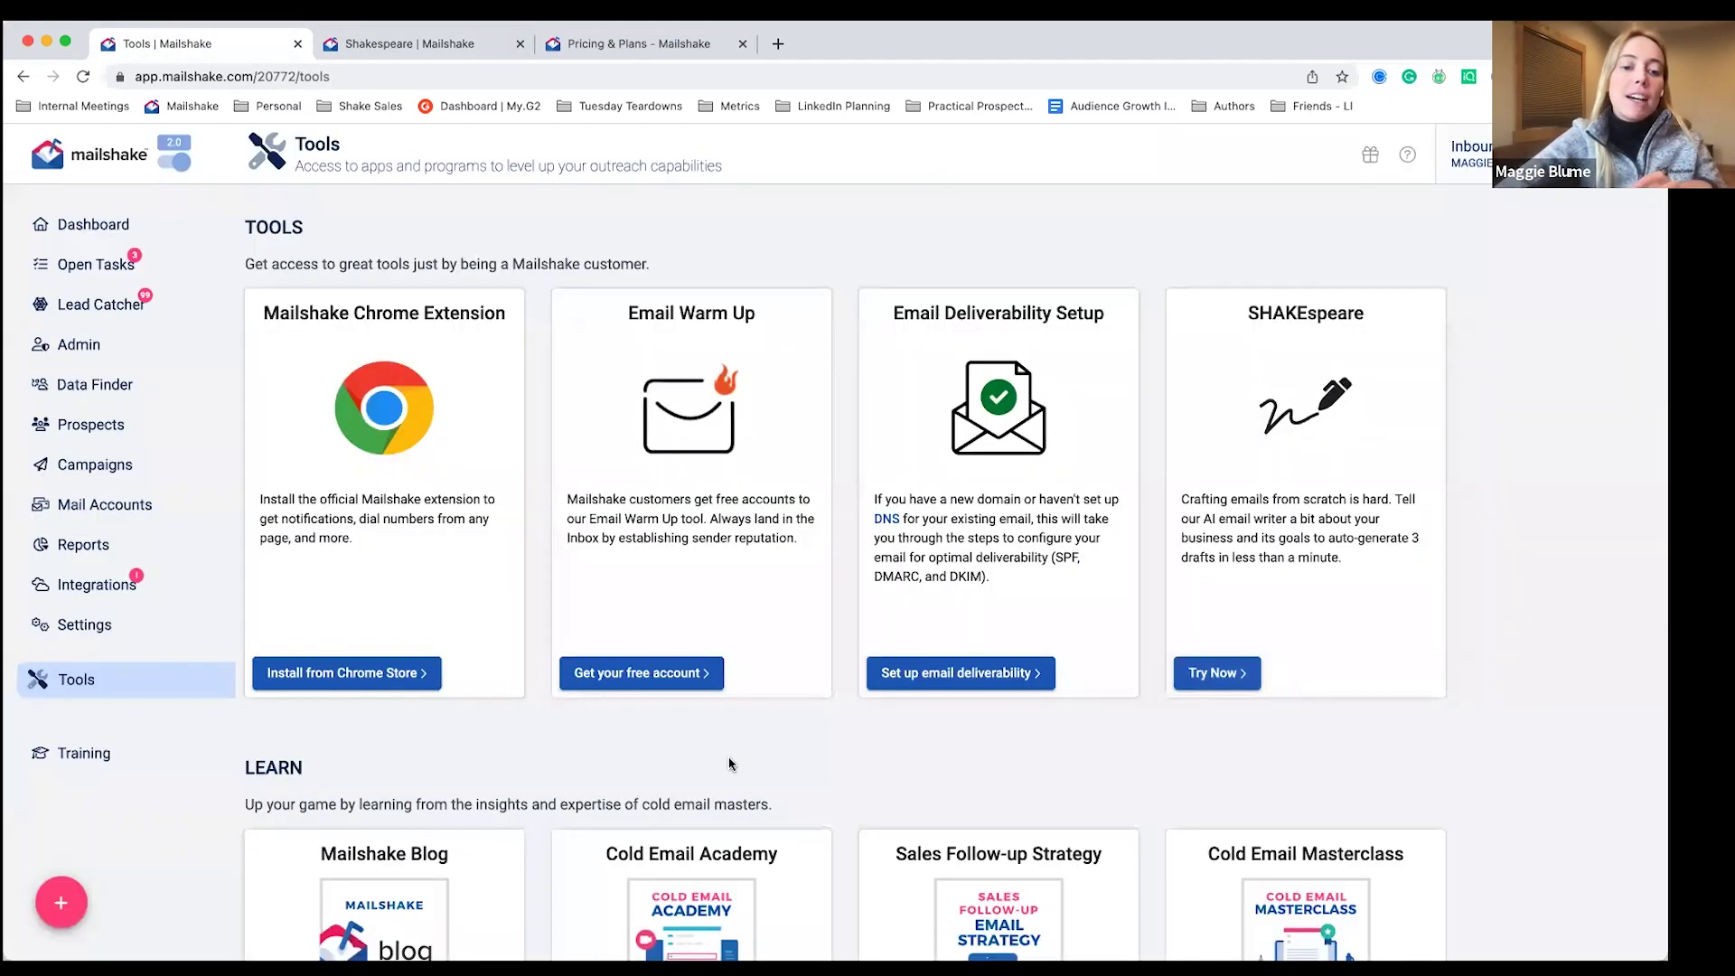
scroll(730, 764, down, 6)
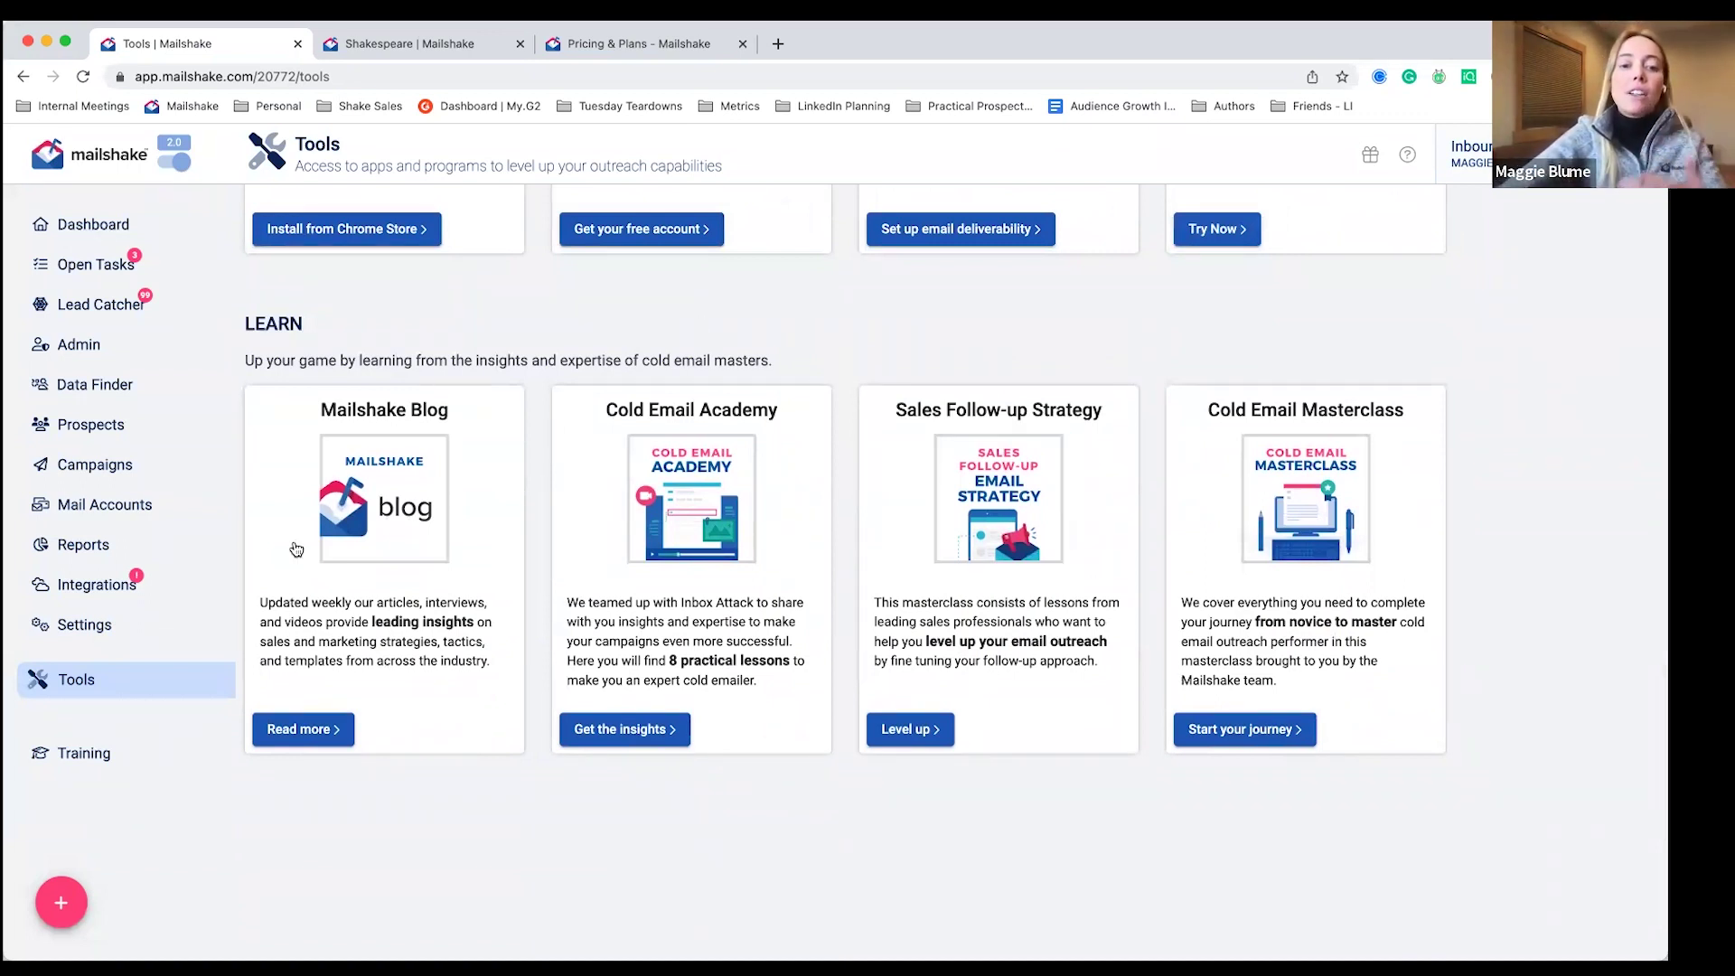
click(79, 753)
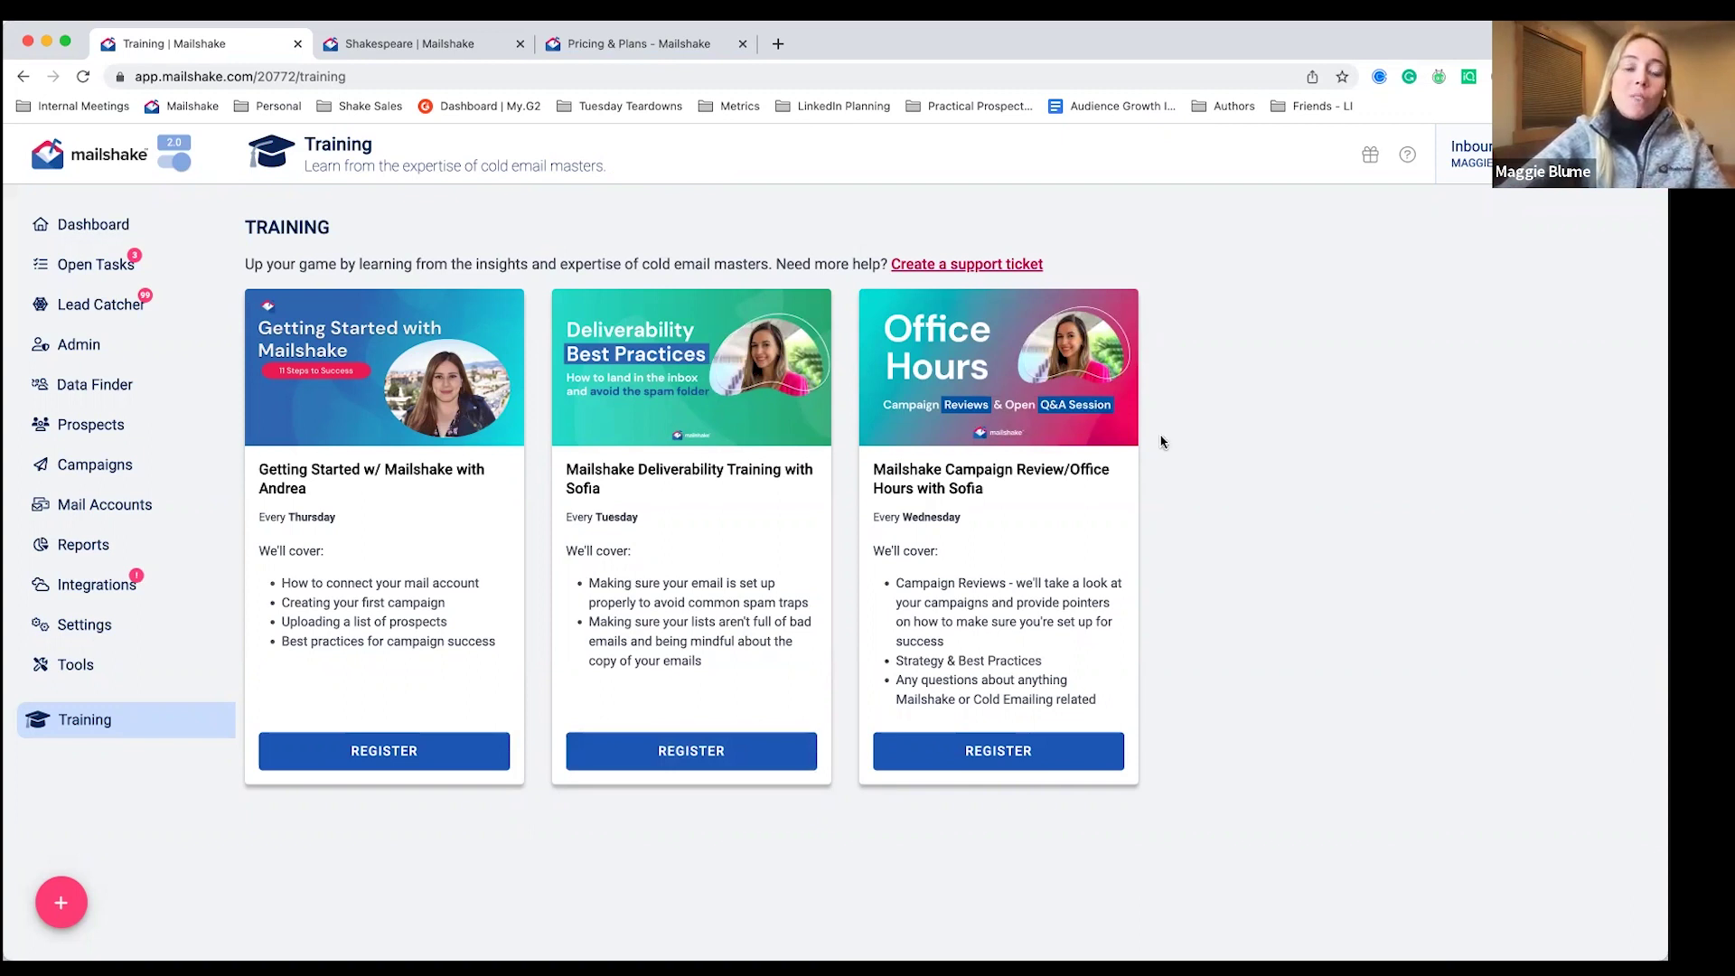
click(653, 42)
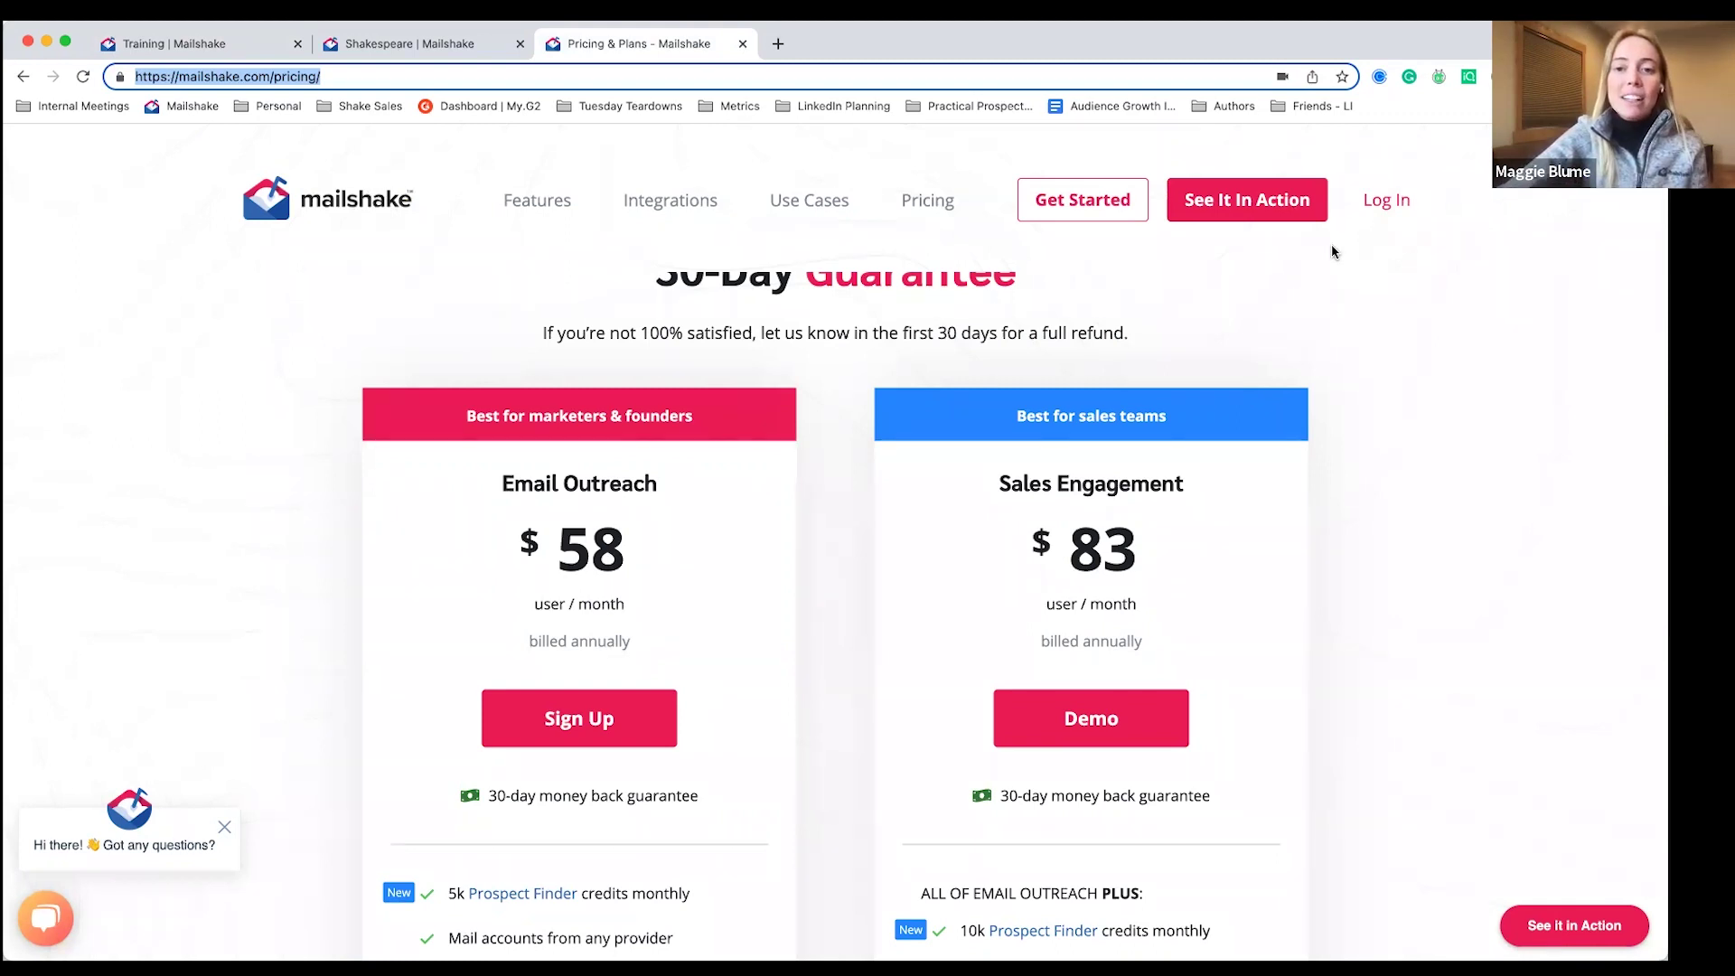
- Open the Sales Engagement Platform Demo booking page via See It In Action
click(1290, 206)
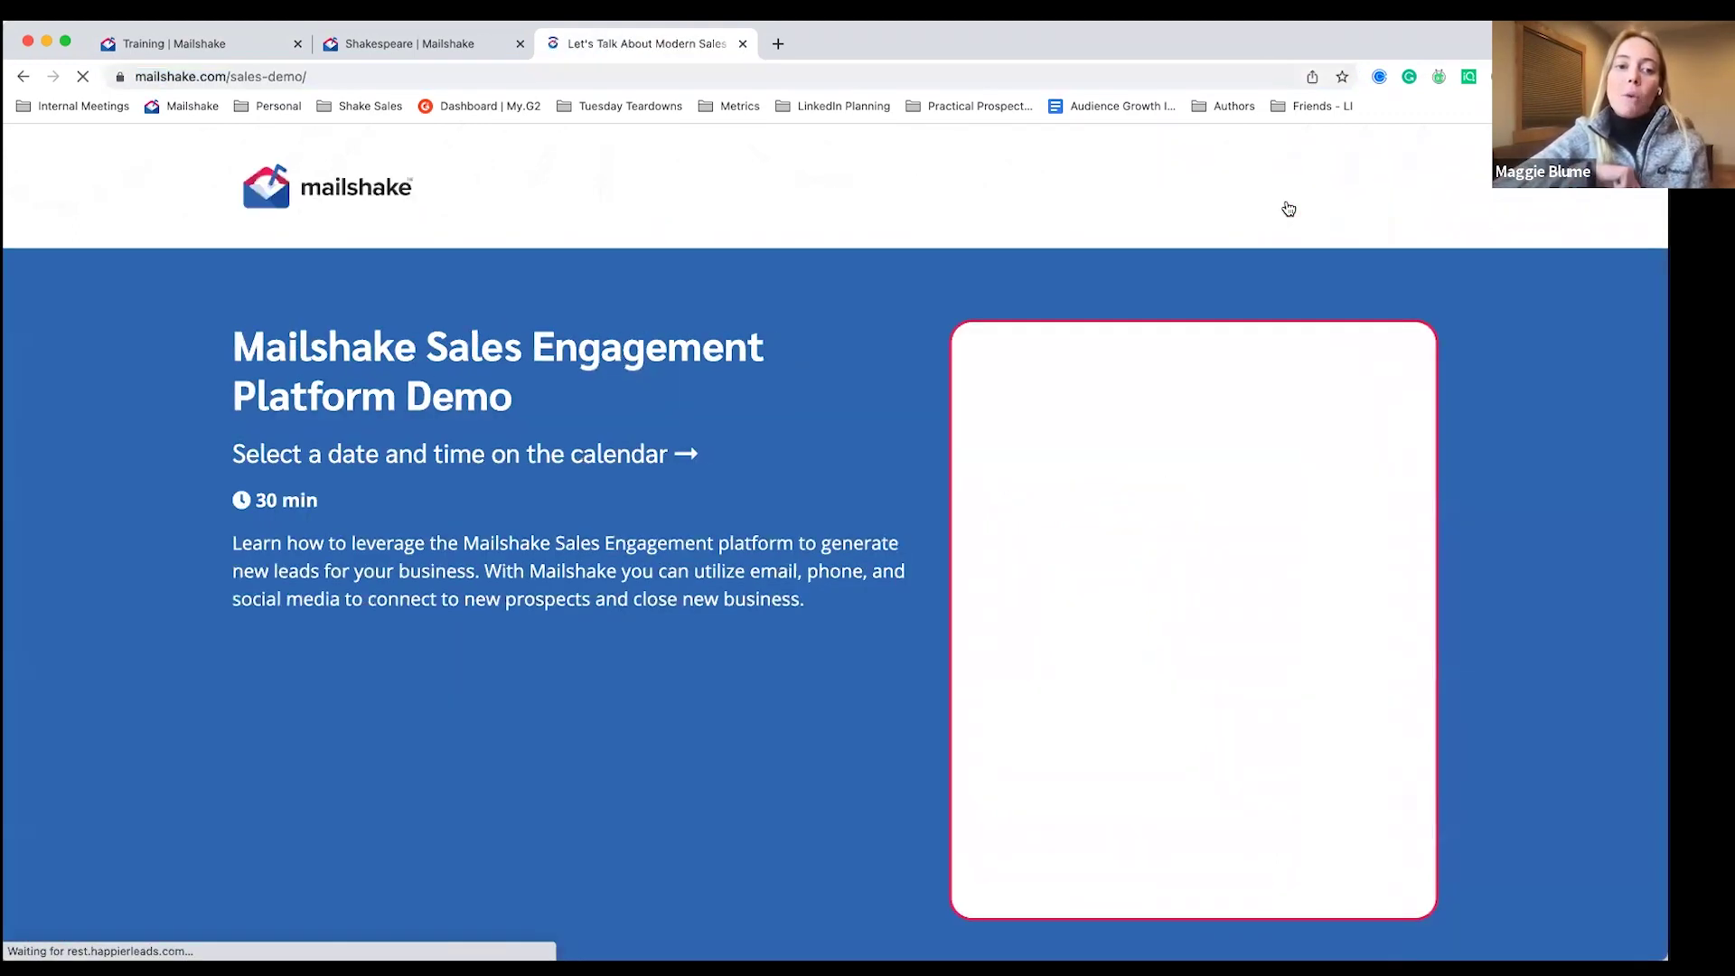